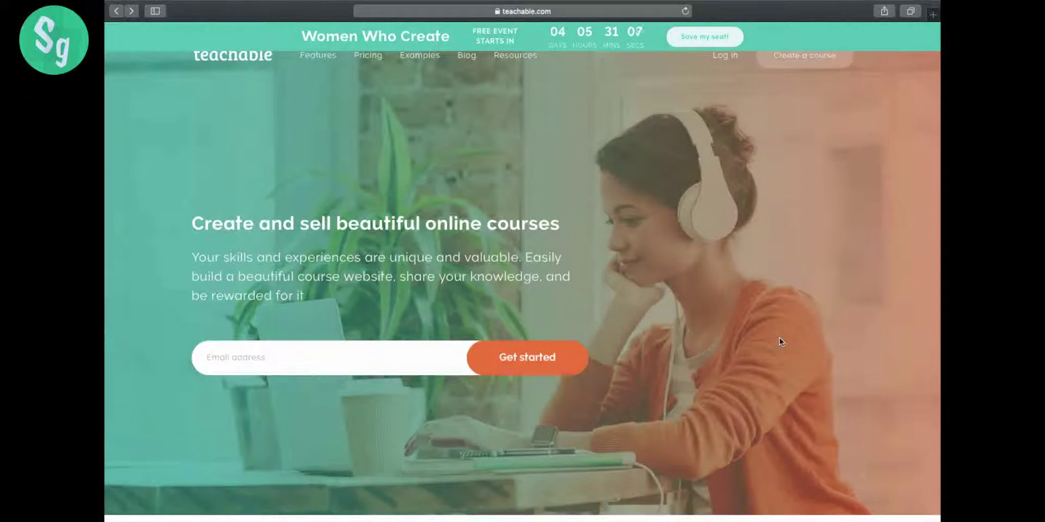
- Enter the account e-mail address in the homepage sign-up field
left_click(350, 364)
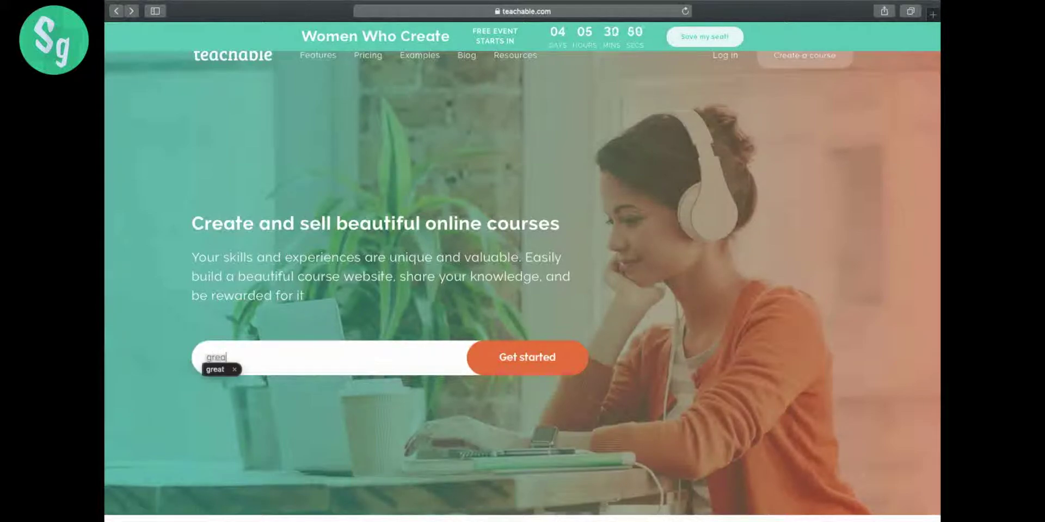
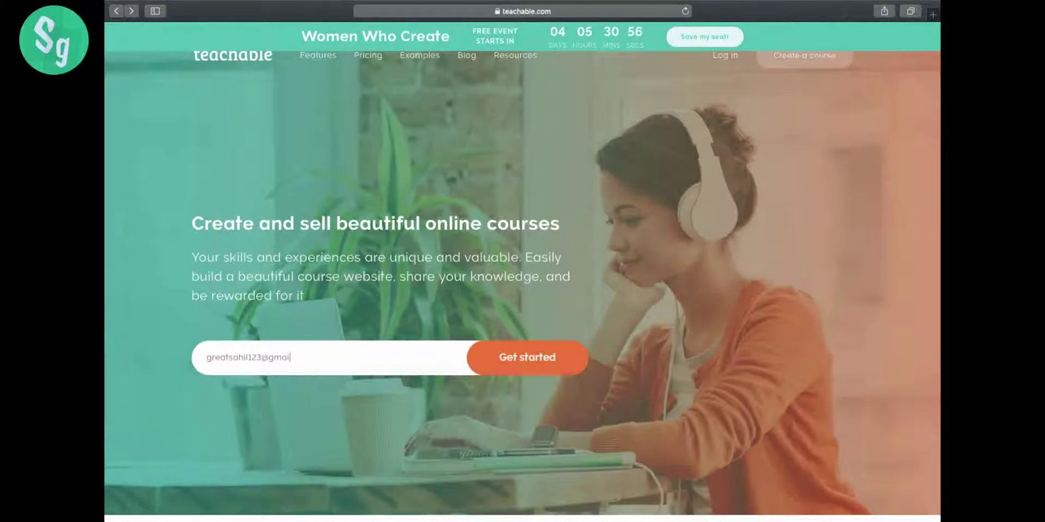
- Submit the e-mail, then fill in the full name and the password twice
left_click(562, 369)
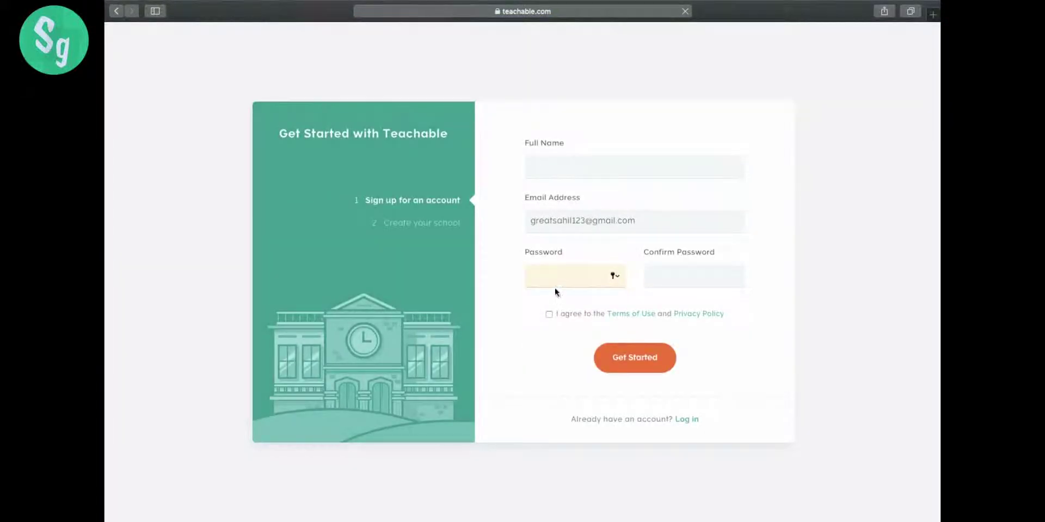
left_click(614, 175)
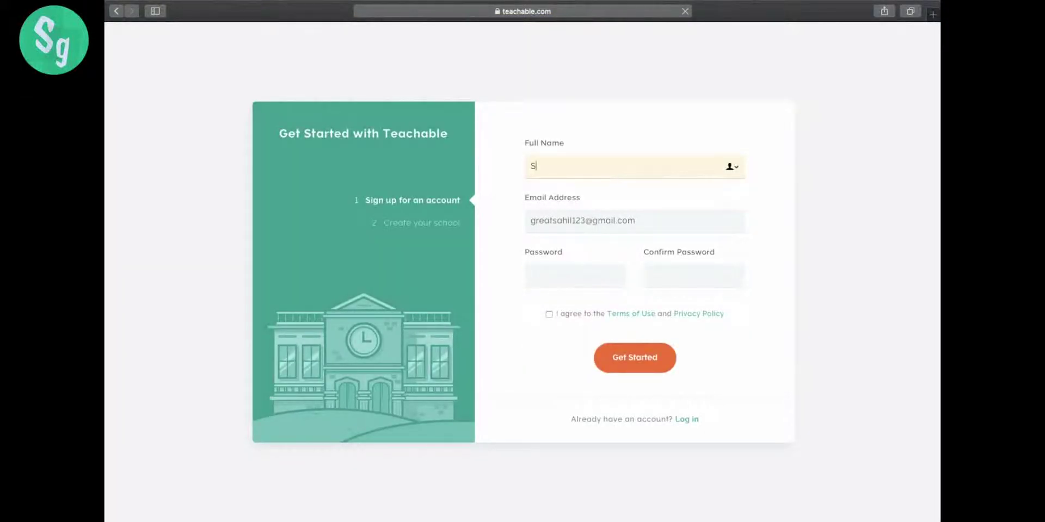
left_click(586, 275)
type("••••••••")
left_click(701, 276)
type("••••••••")
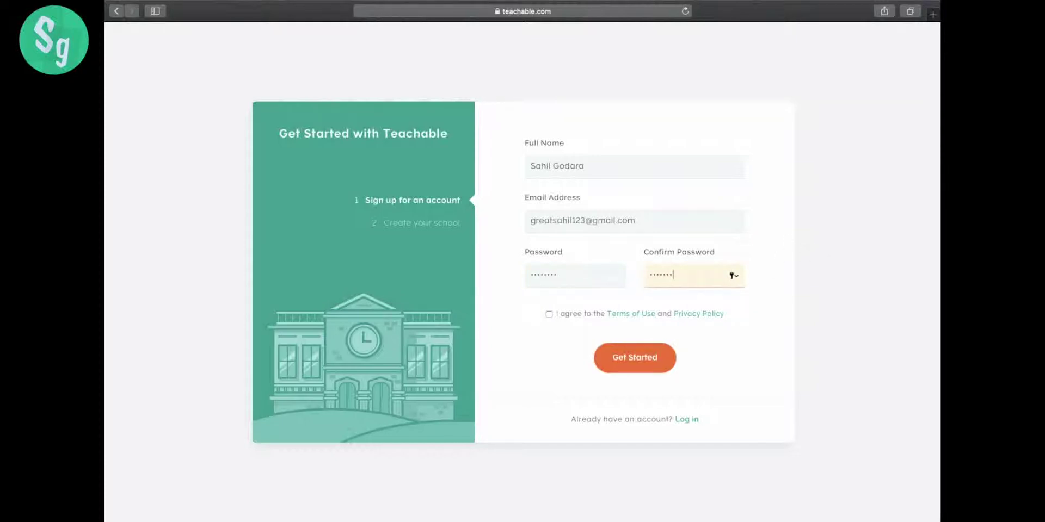
- Accept the terms, submit the sign-up form, and save the password in the browser
left_click(549, 316)
left_click(635, 357)
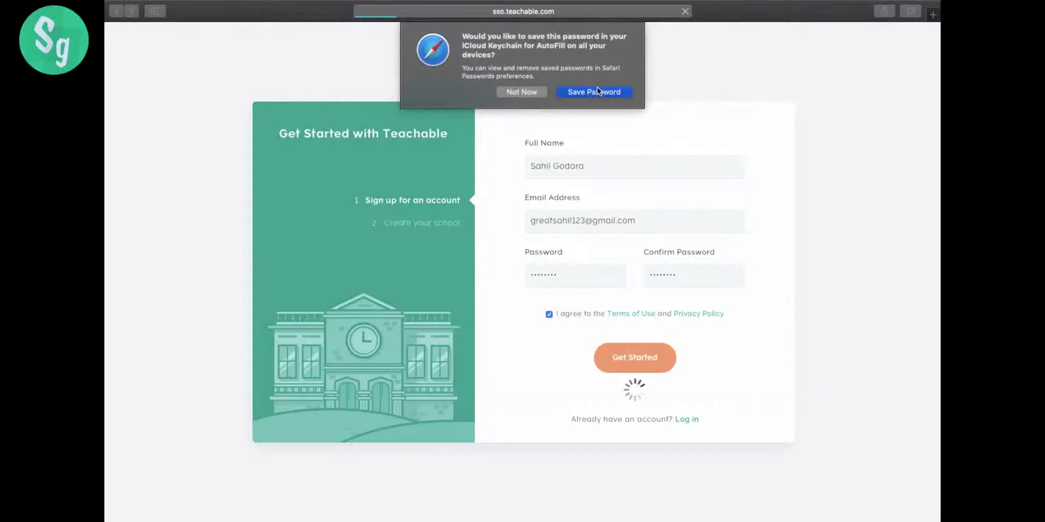
left_click(596, 90)
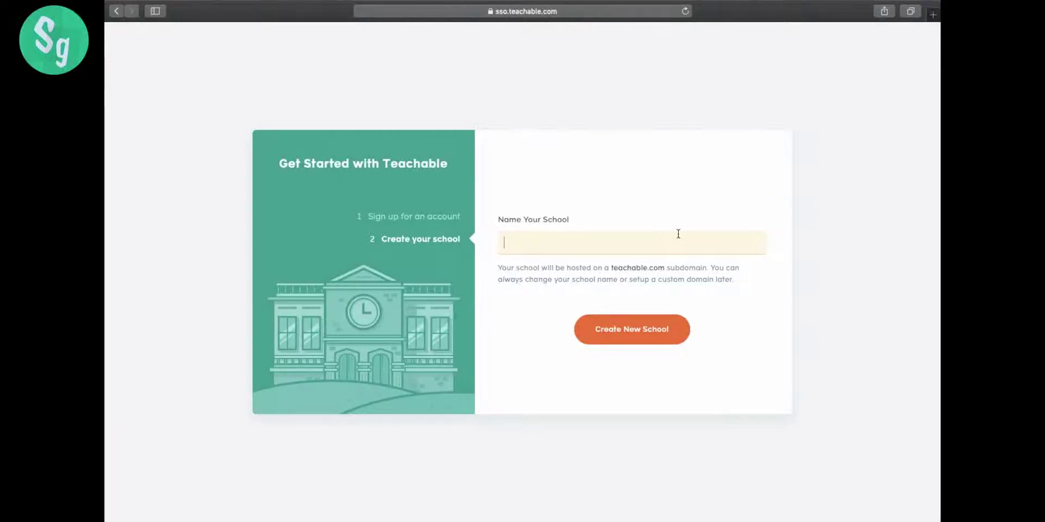
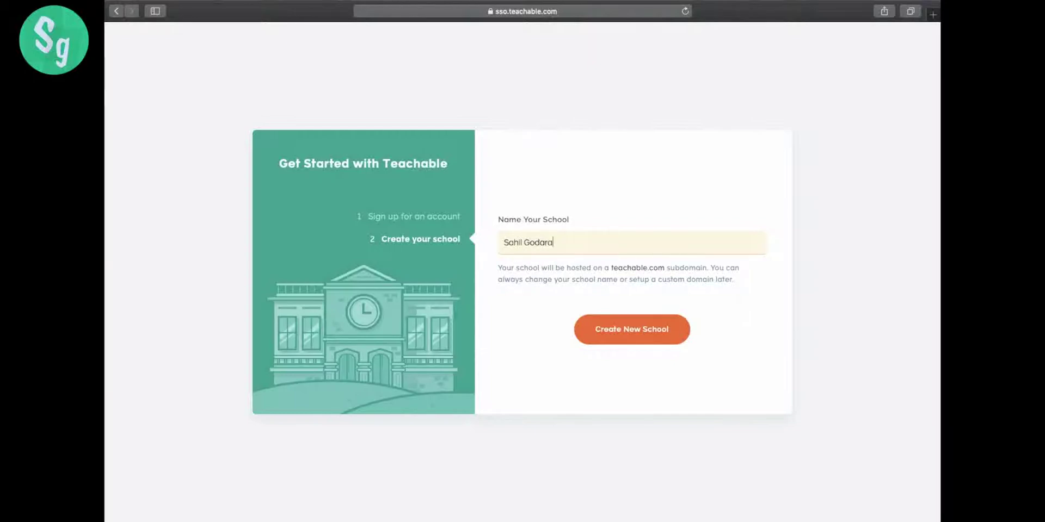
- Create the school named with the owner's name followed by '@ teachable.U'
type(" @ te")
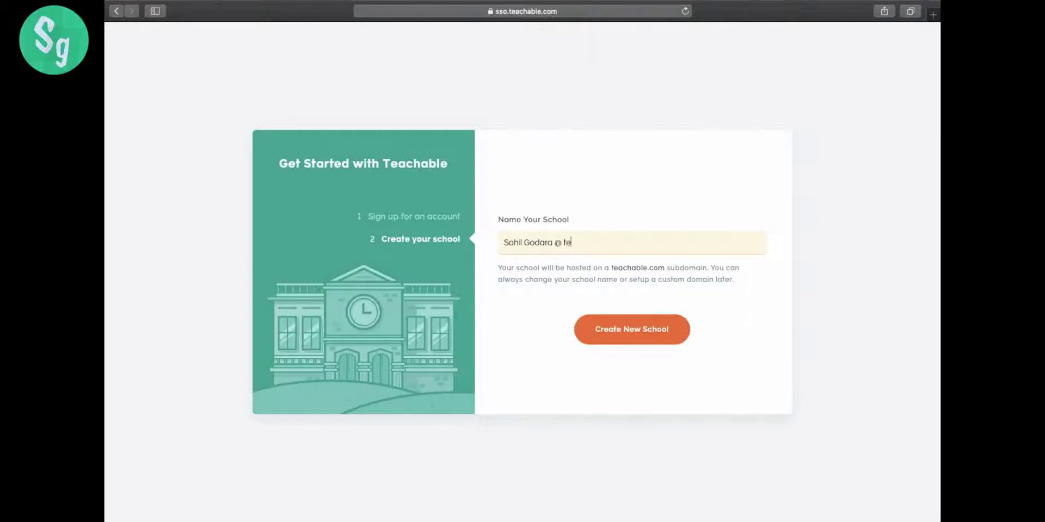
type("achab")
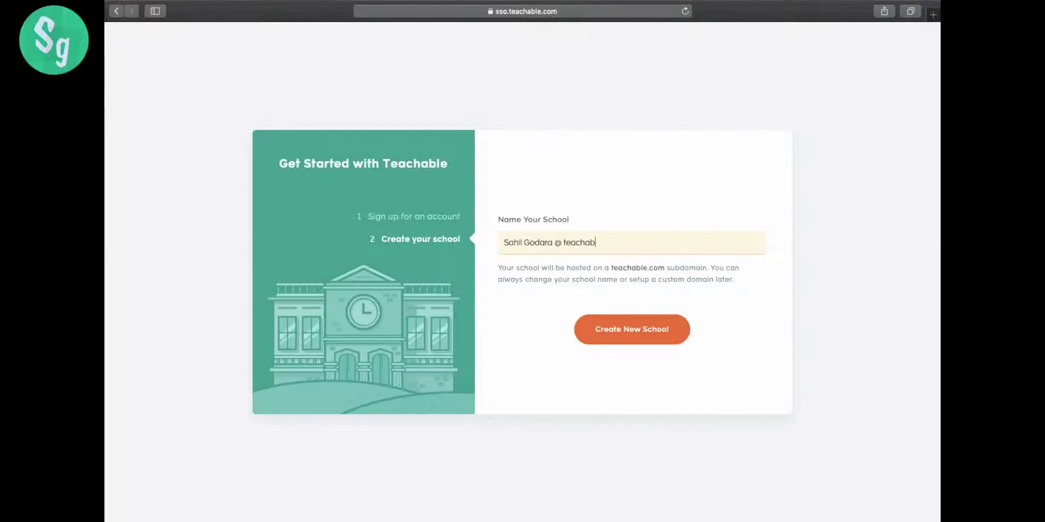
type("le.U")
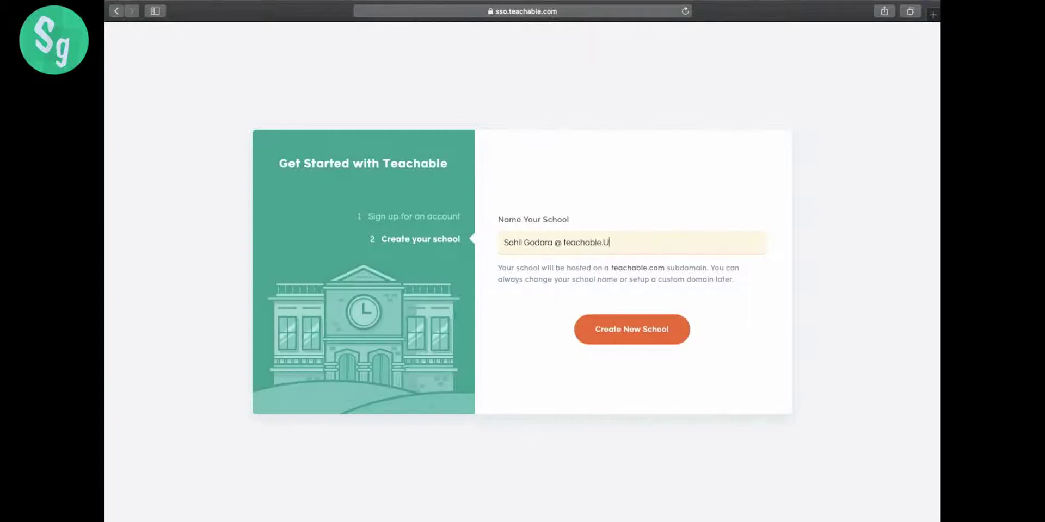
left_click(660, 322)
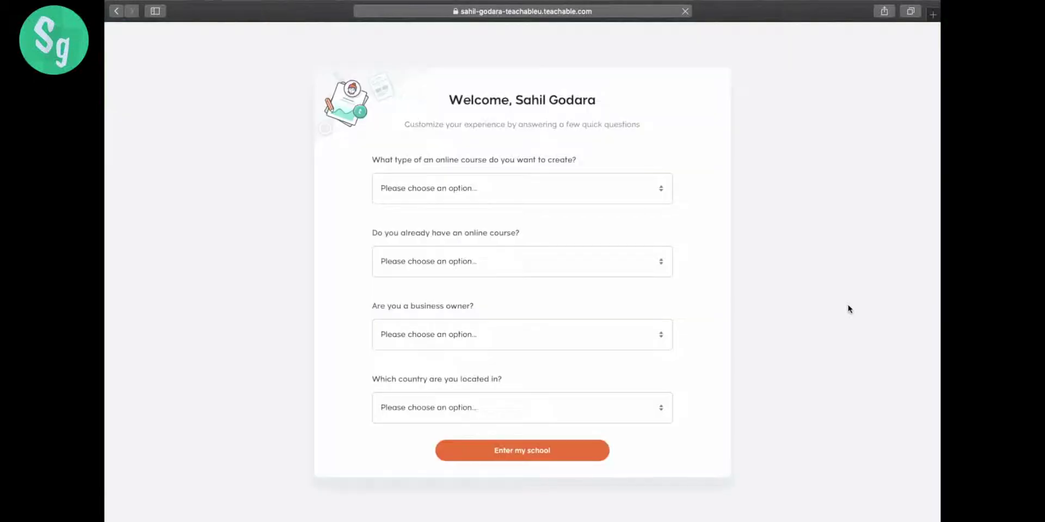
- Answer Marketing and Business, No, 'No, but I want to be my own boss', and India
left_click(642, 187)
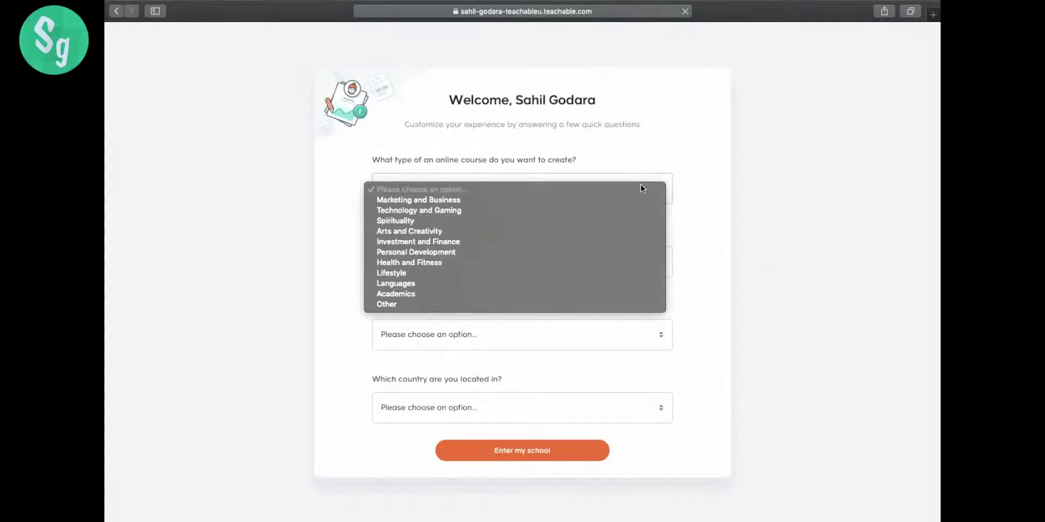
left_click(580, 199)
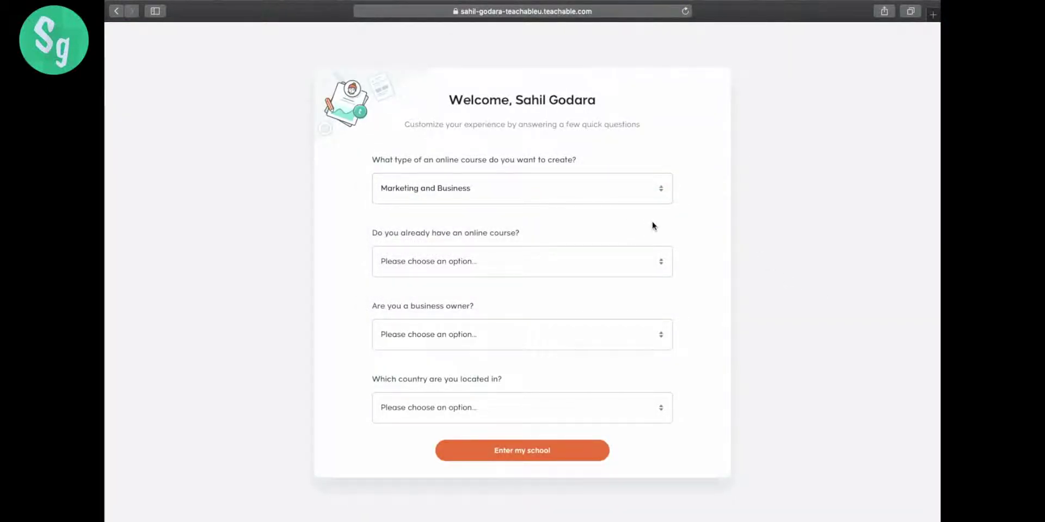
left_click(531, 262)
left_click(513, 282)
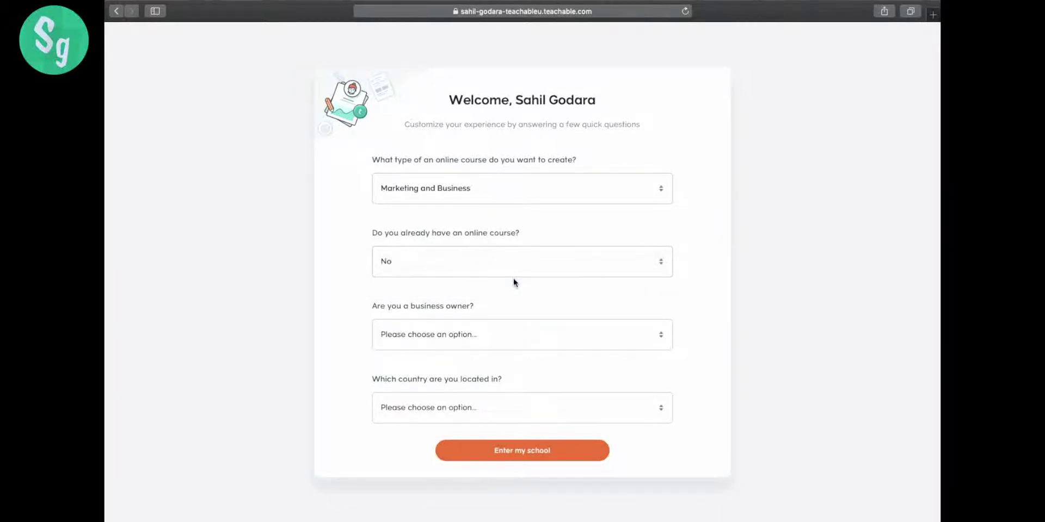
left_click(631, 331)
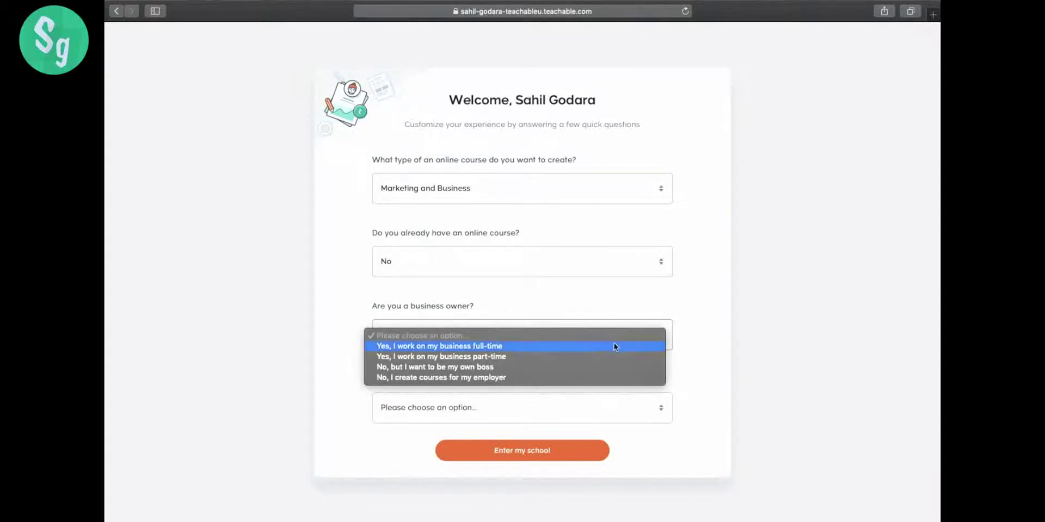
left_click(555, 375)
left_click(555, 342)
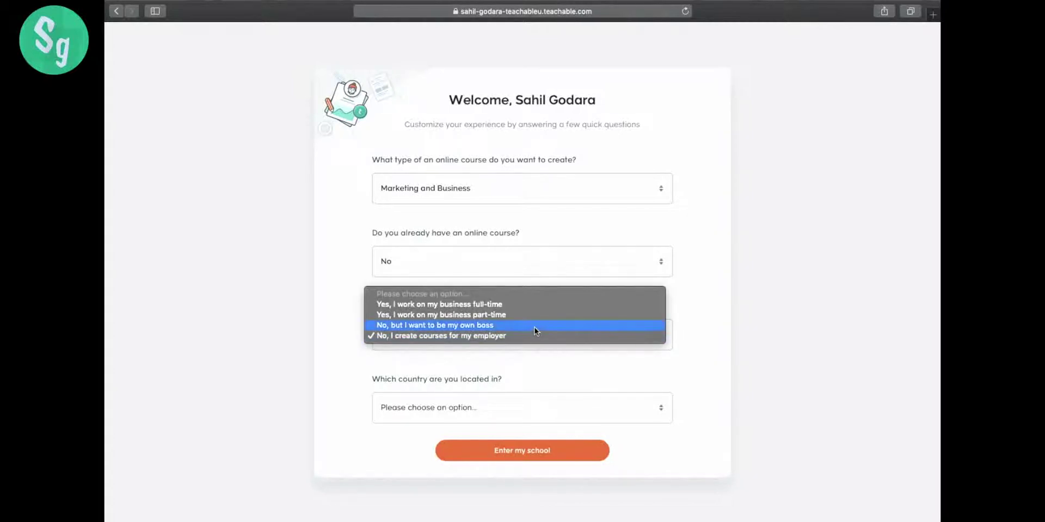
left_click(535, 326)
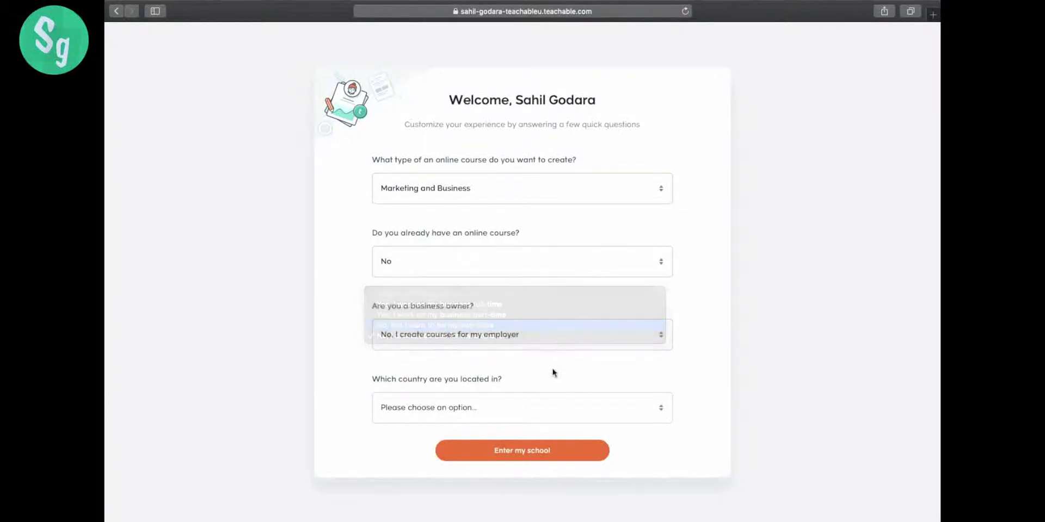
left_click(589, 412)
type("ia")
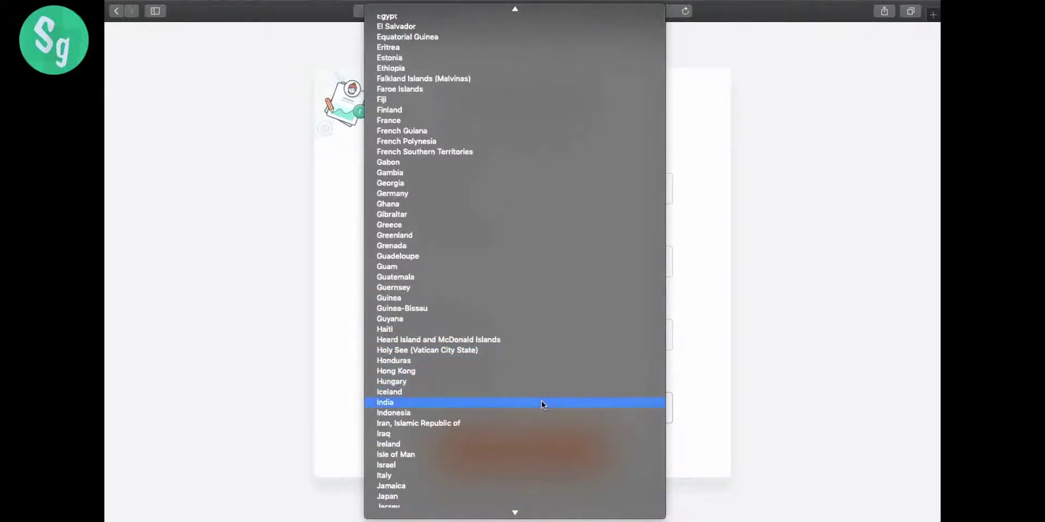
left_click(541, 402)
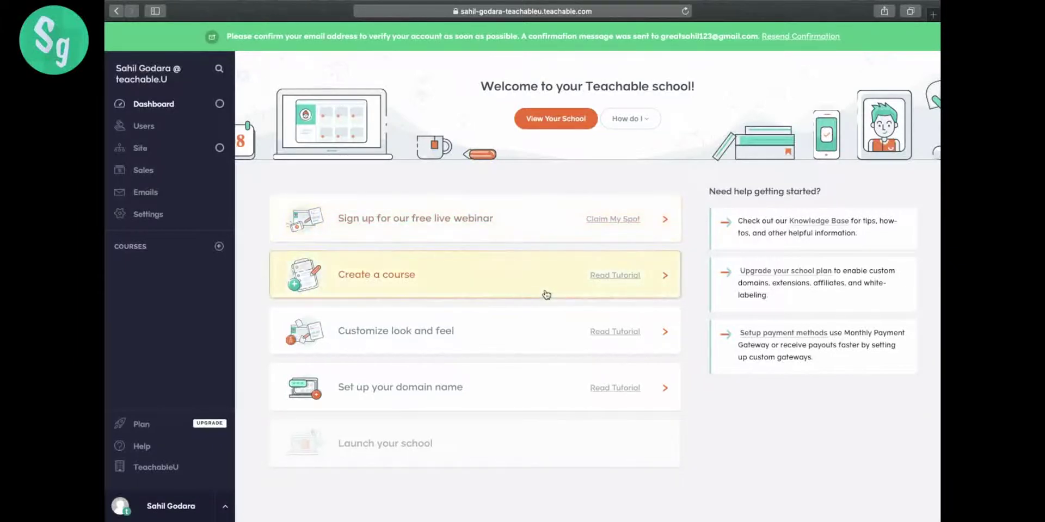
- Create course 'How to create an online course' subtitled 'Everything you need to know about creating a stunning website for your courses'
left_click(671, 280)
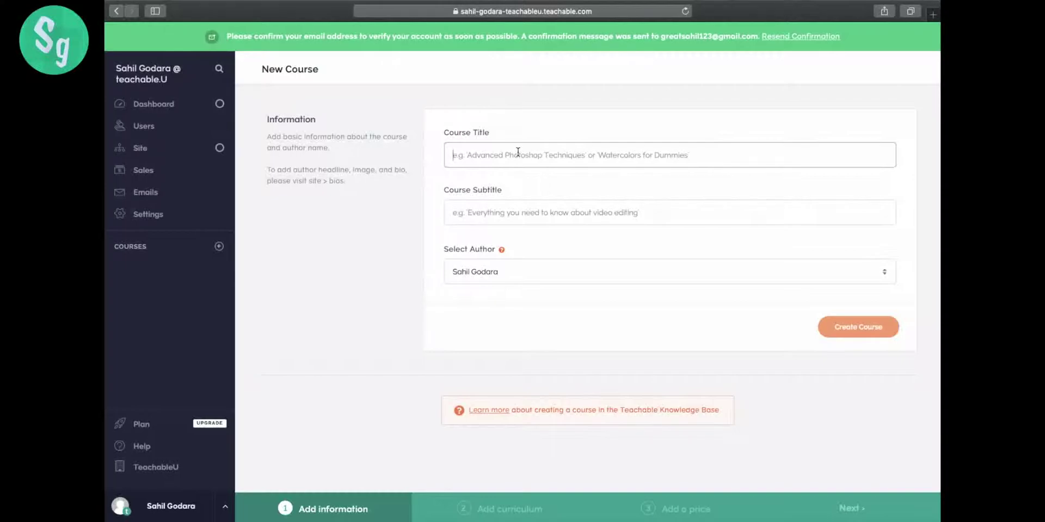
type("How to")
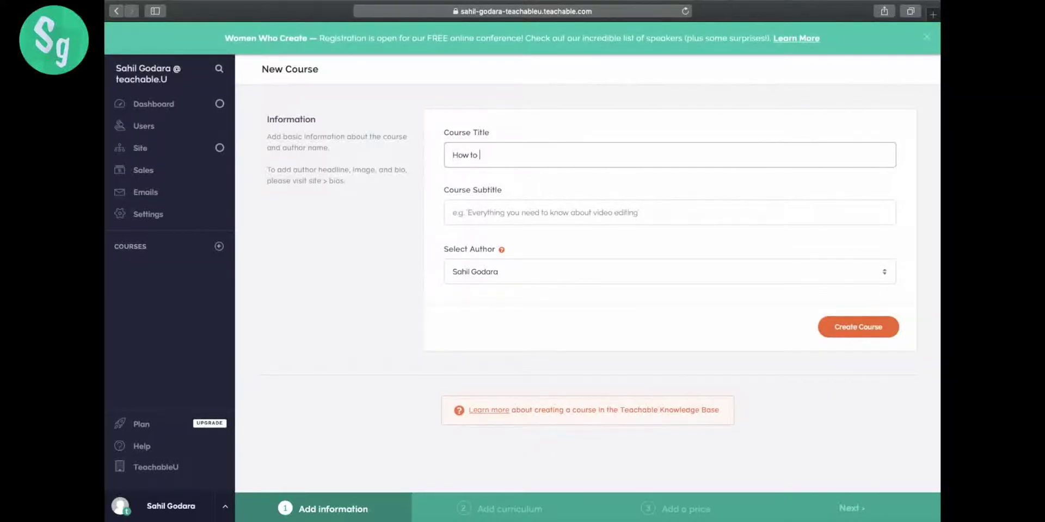
type(" create an online course.")
left_click(510, 210)
type("Ever")
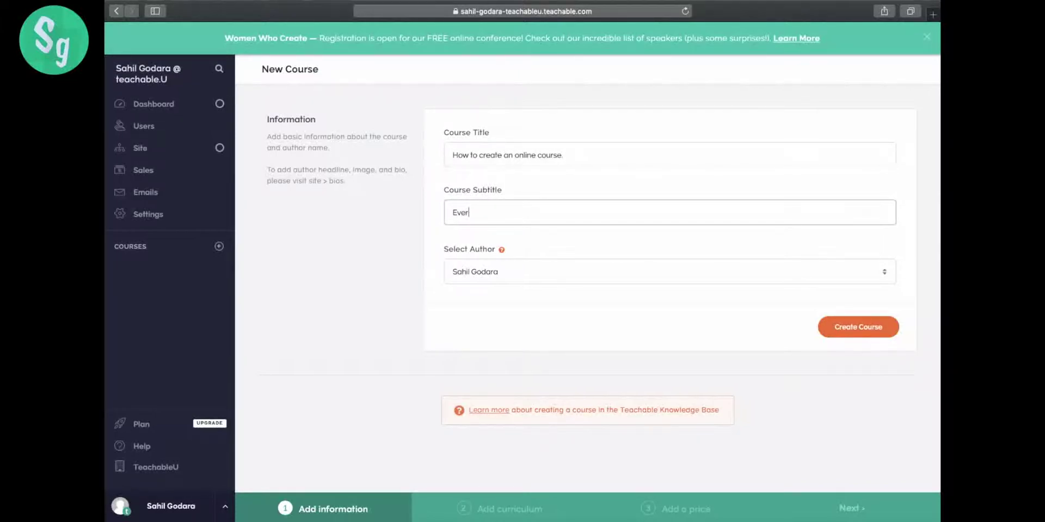
type("ything you need to know about cre")
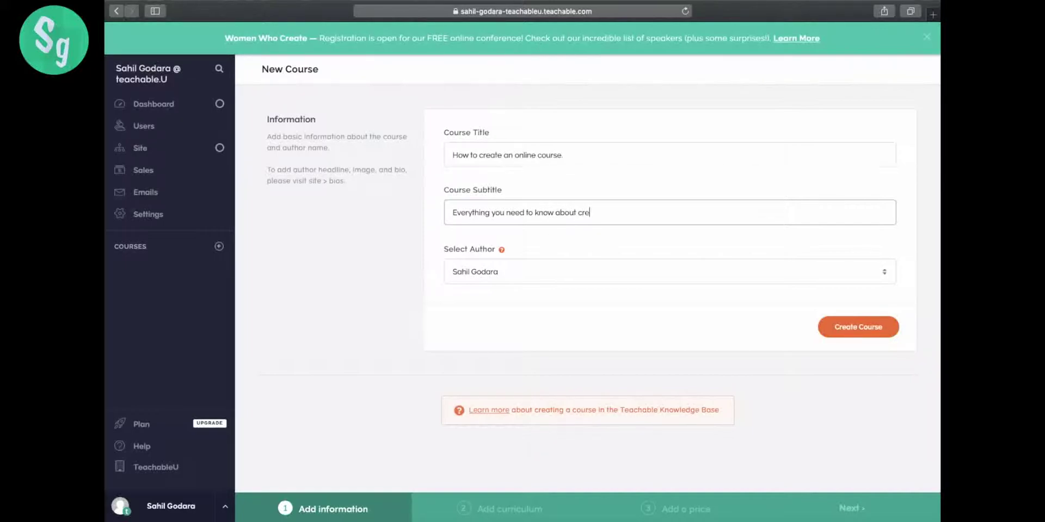
type("ating a stunning website for you")
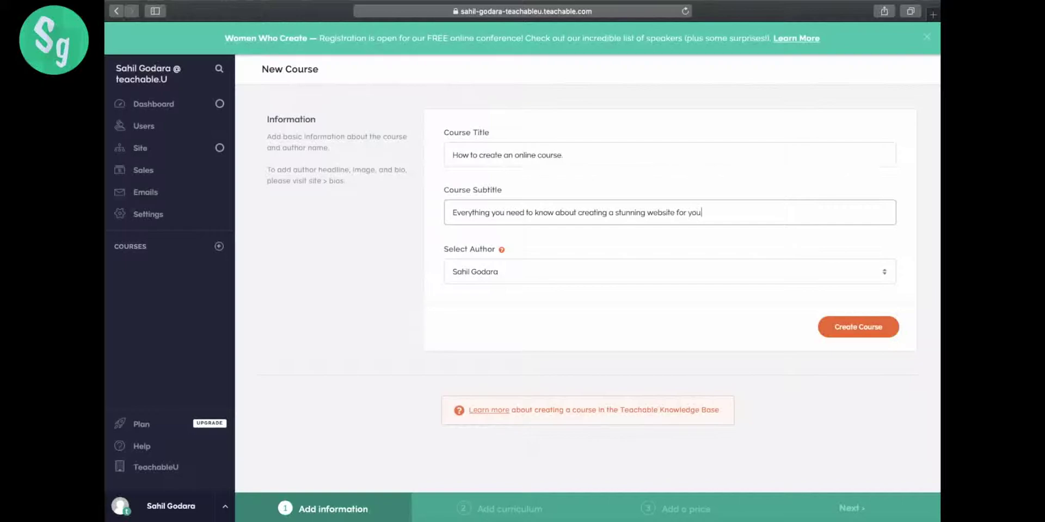
type("r courses.")
key("Return")
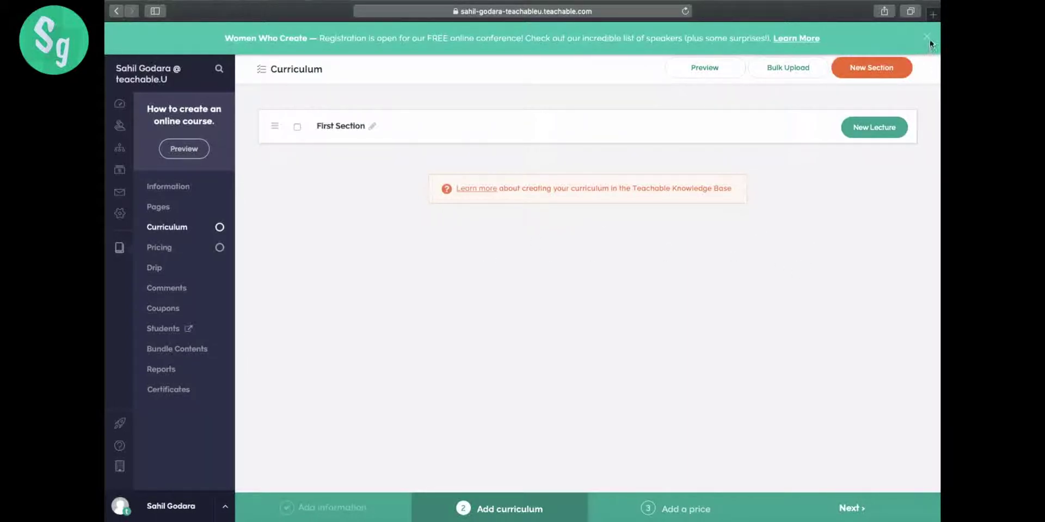
- Add a new lecture to First Section and title it Section one
left_click(540, 70)
key("super+a")
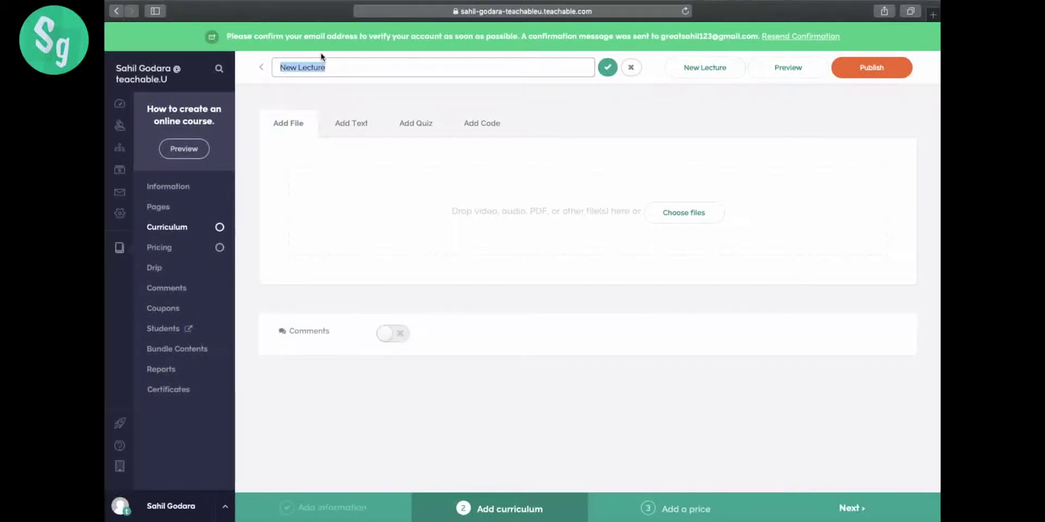
type("Secio")
key("BackSpace")
key("BackSpace")
left_click(607, 67)
- Add bold text 'Hey there! you are at the right place.', save, and publish the lecture
left_click(351, 123)
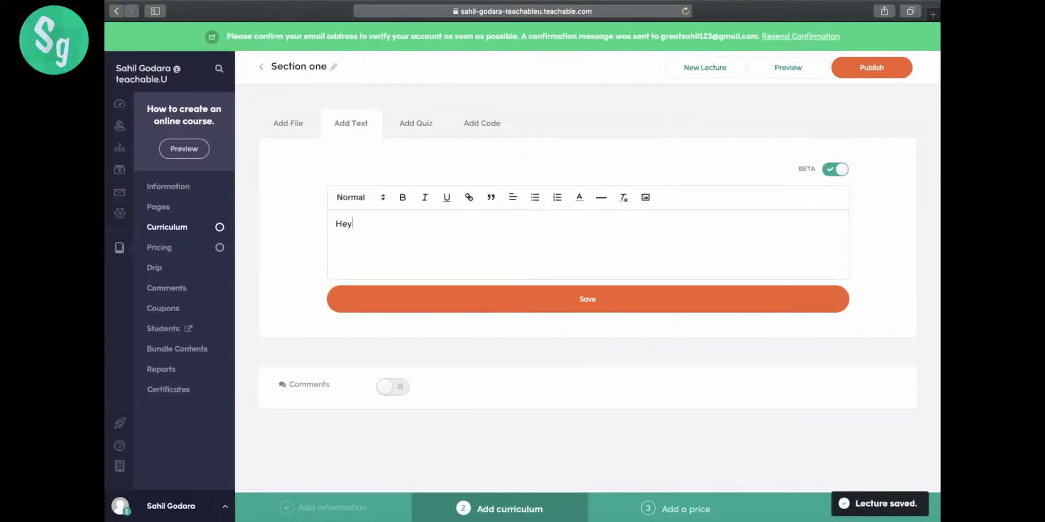
type("Hey there! you are")
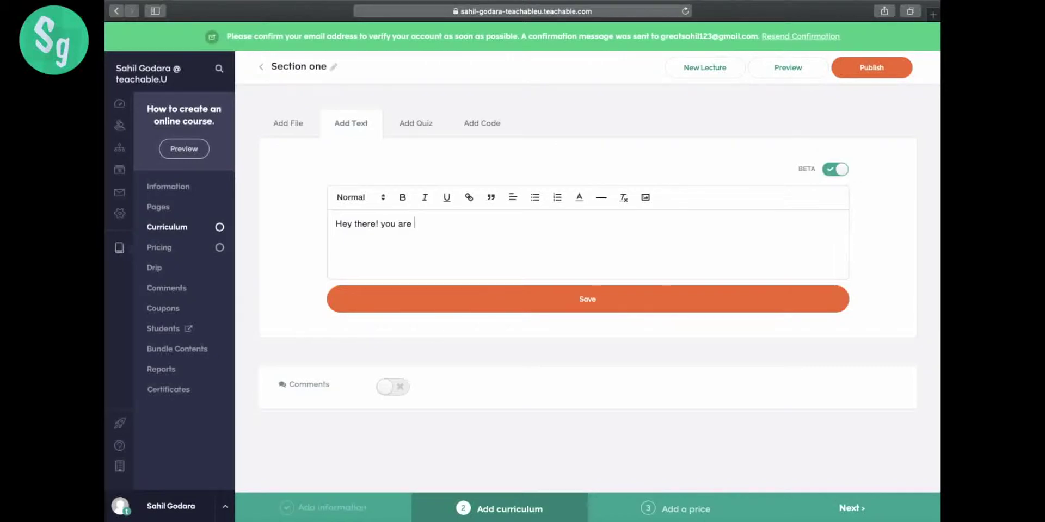
type(" at at the")
type("right plac")
type("e.")
triple_click(544, 228)
key("super+b")
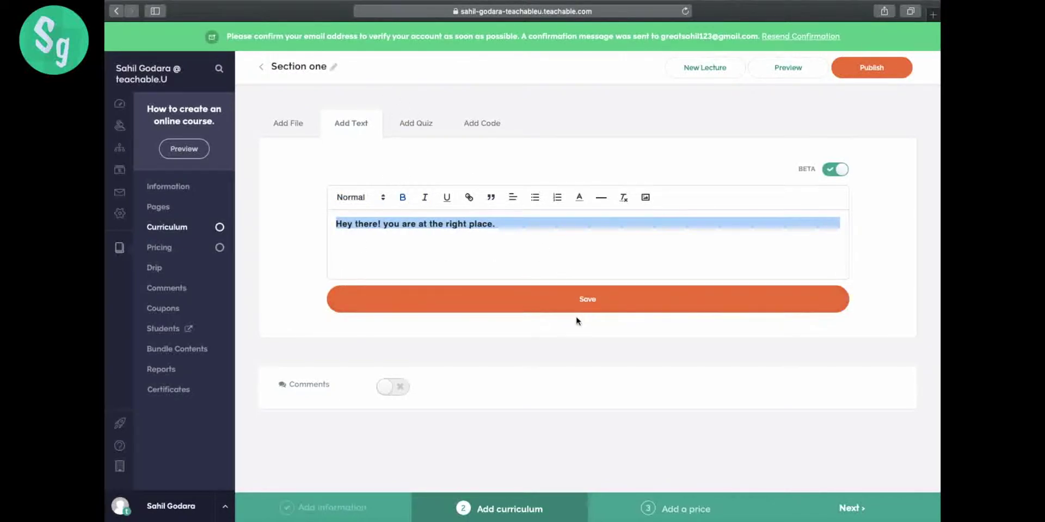
left_click(577, 311)
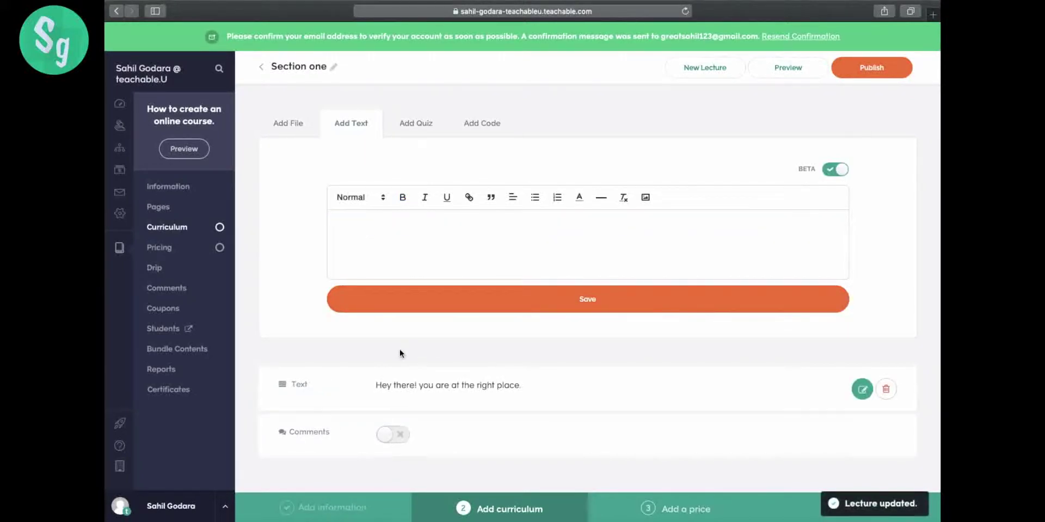
left_click(879, 67)
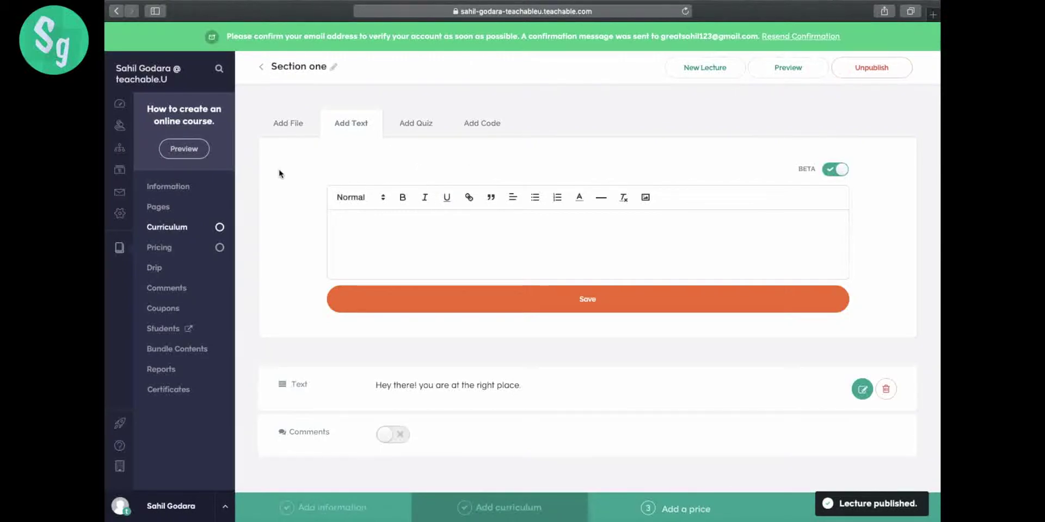
left_click(198, 227)
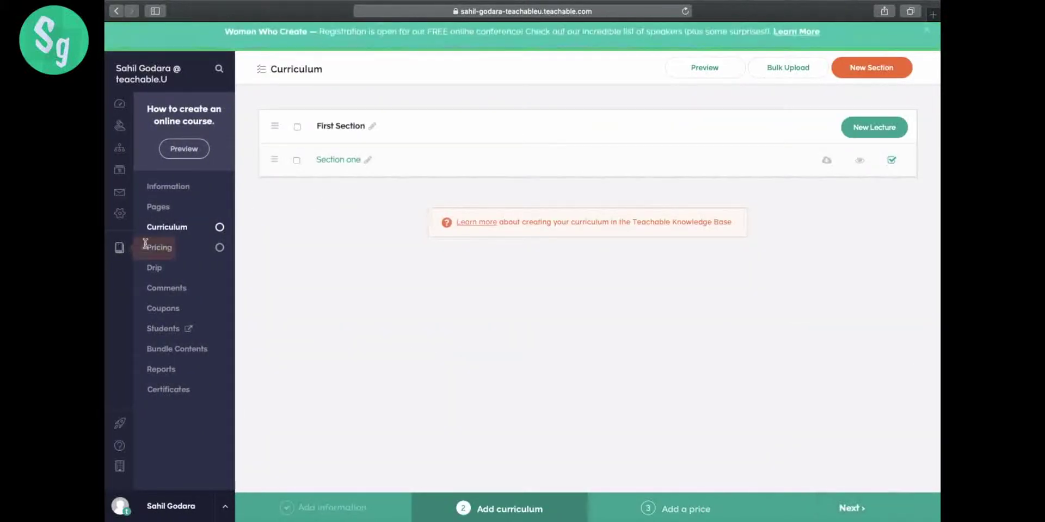
- On the sales page, enable Customize Enroll Button with label 'Enroll now' and save
left_click(162, 210)
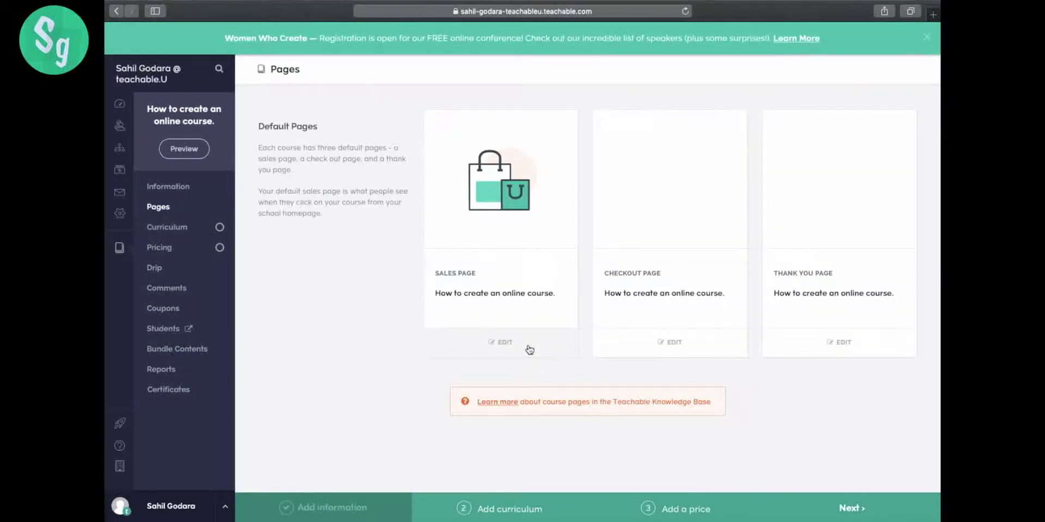
left_click(528, 349)
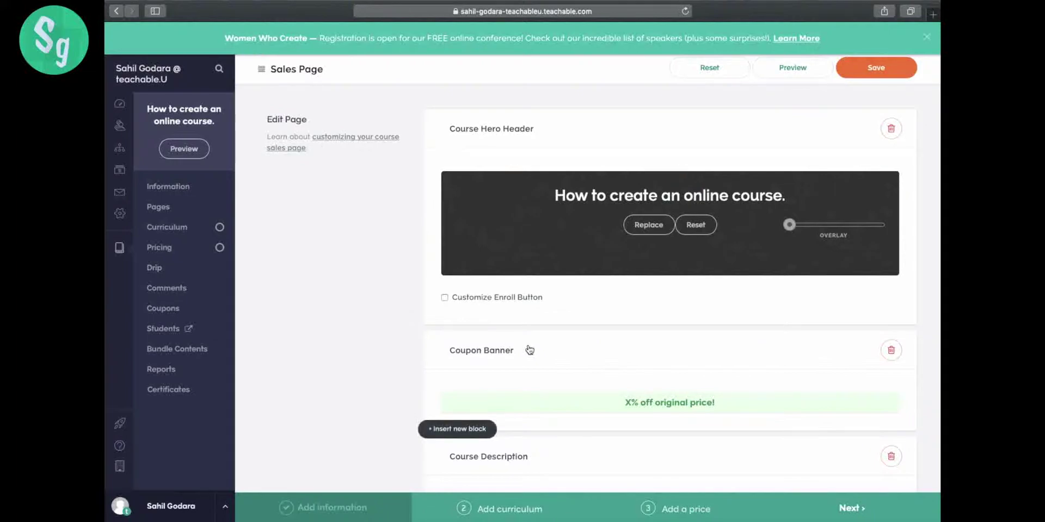
scroll(529, 349, "down", 3)
left_click(444, 214)
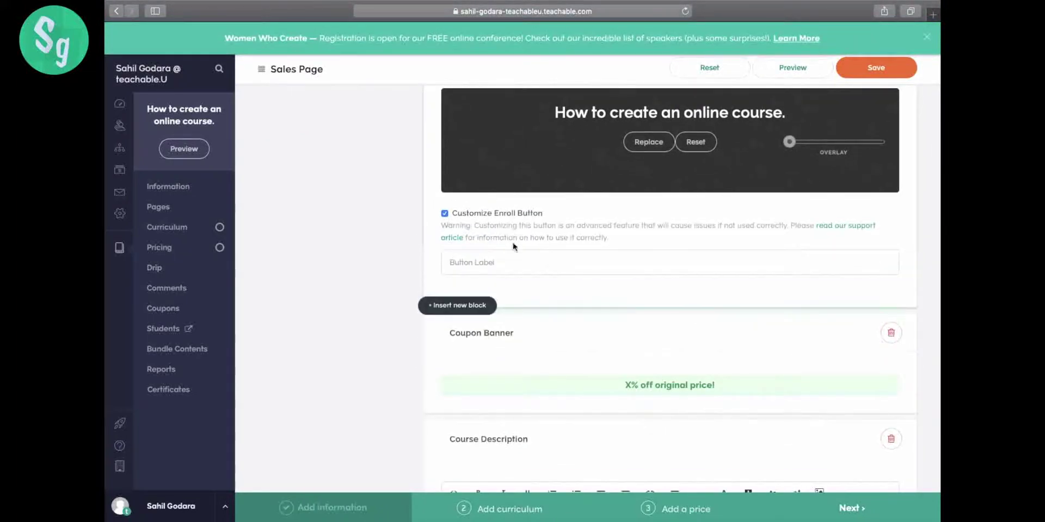
left_click(537, 271)
type("Enroll now")
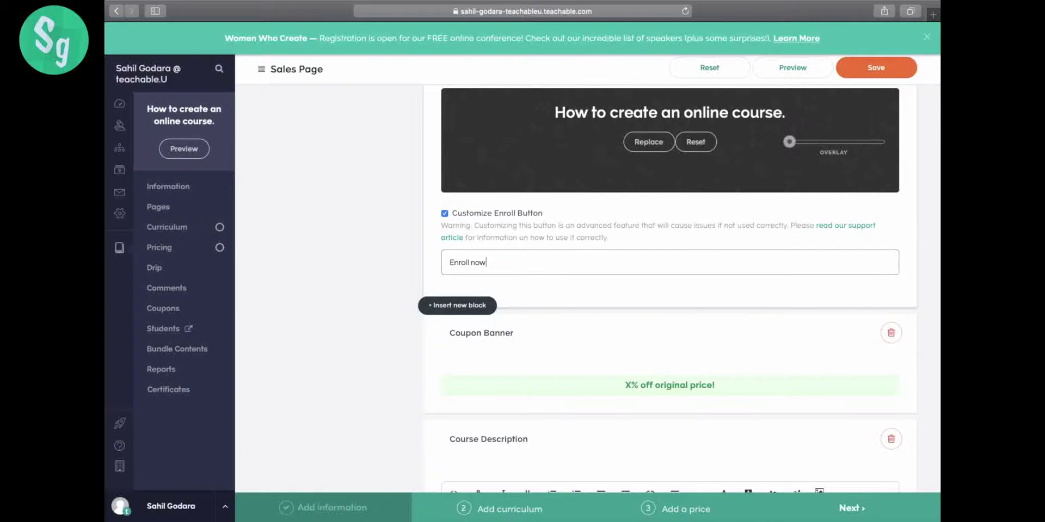
left_click(384, 343)
left_click(893, 59)
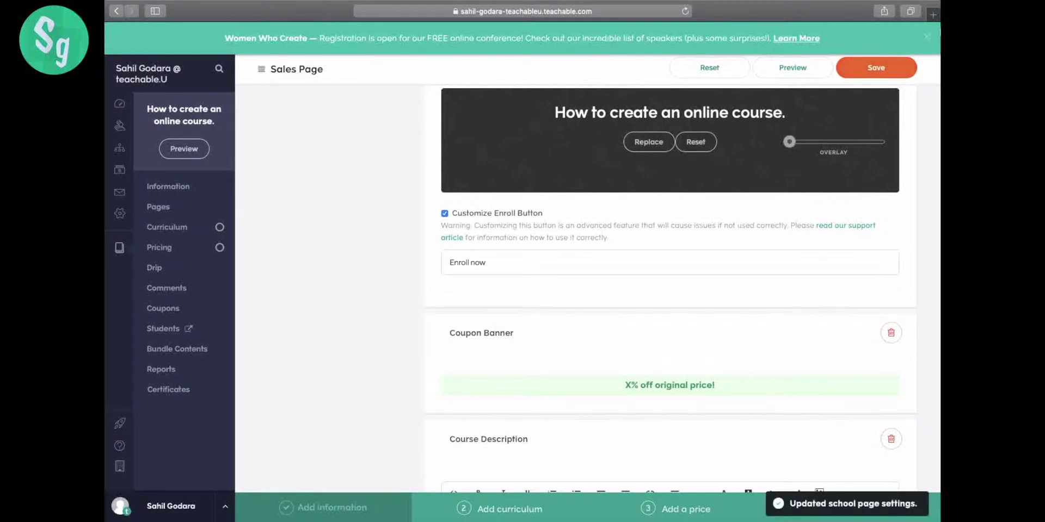
left_click(928, 42)
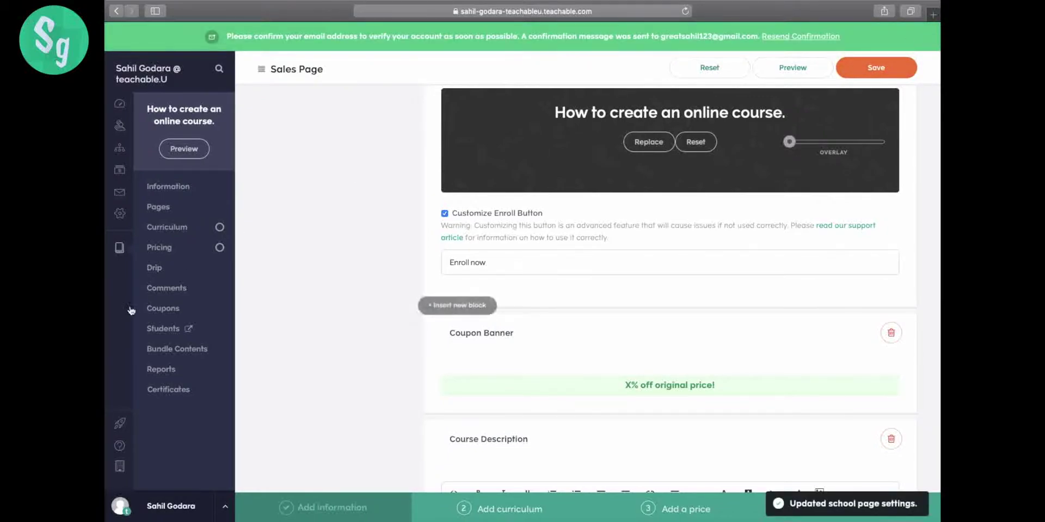
- Add a non-recurring FREE pricing plan named Free Course under Pricing
left_click(170, 248)
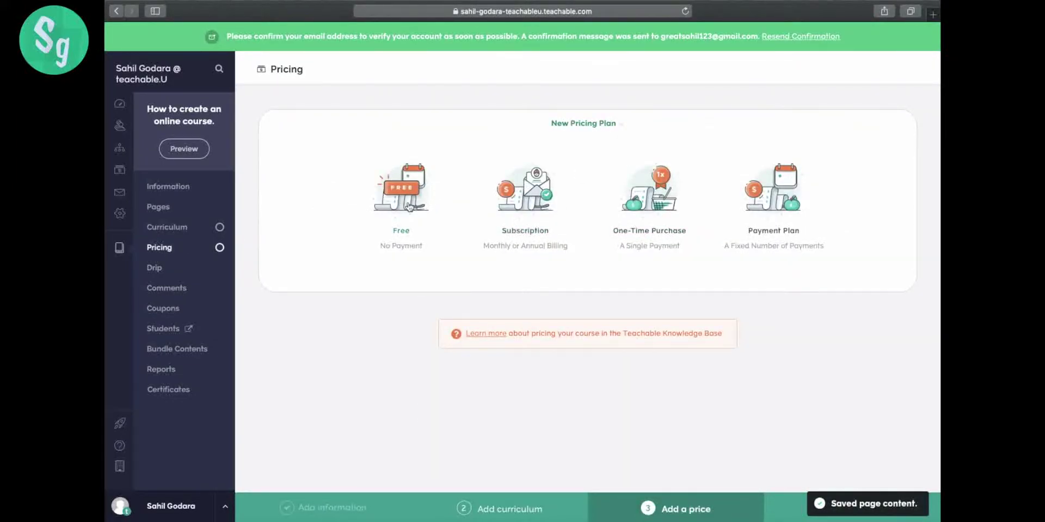
left_click(408, 210)
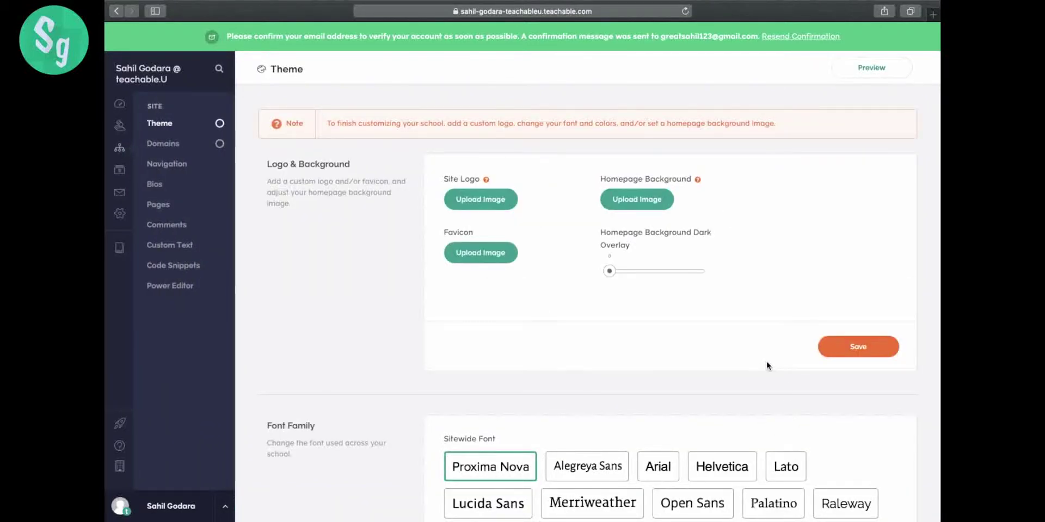
- Set the sitewide font to Lato, darken the homepage overlay to about 0.36, and save
scroll(766, 365, "down", 3)
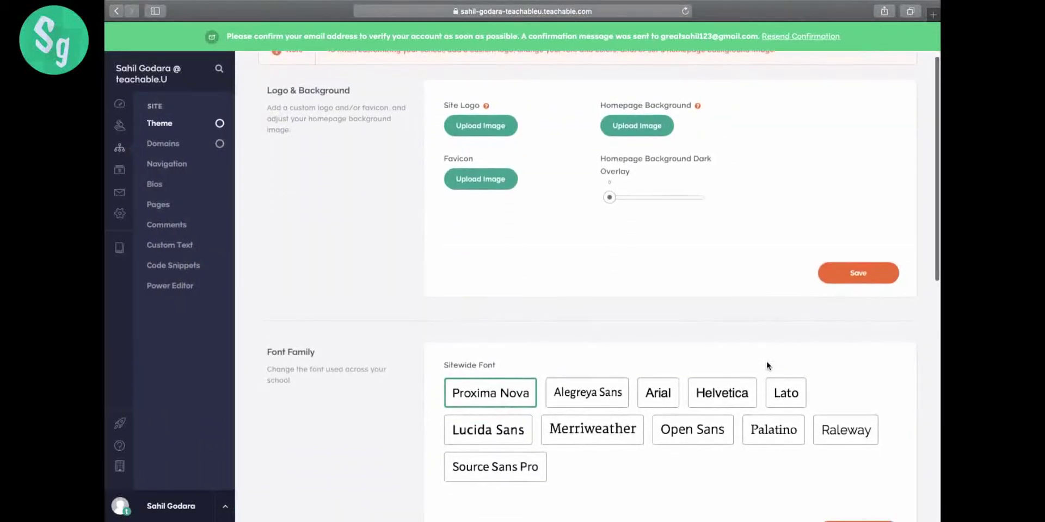
left_click(773, 397)
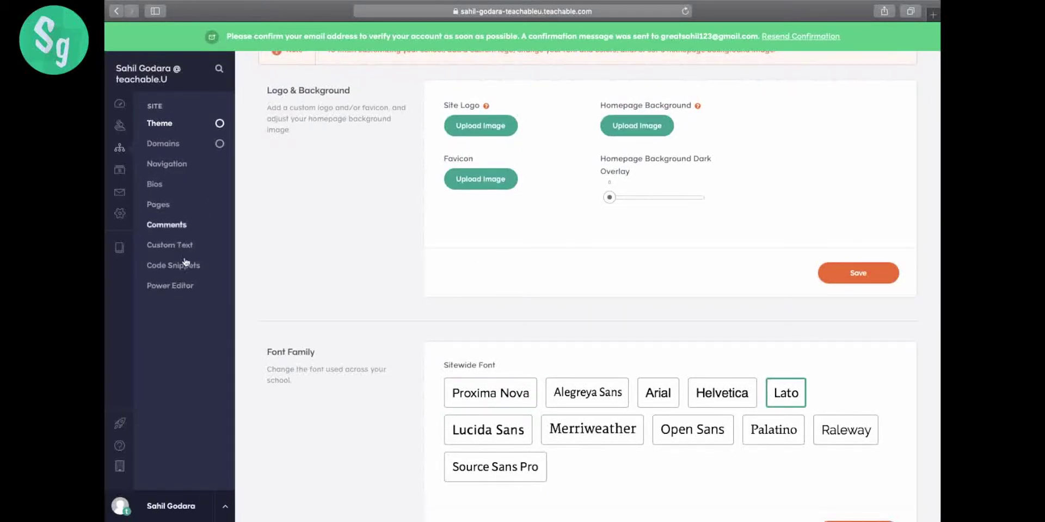
scroll(697, 248, "up", 3)
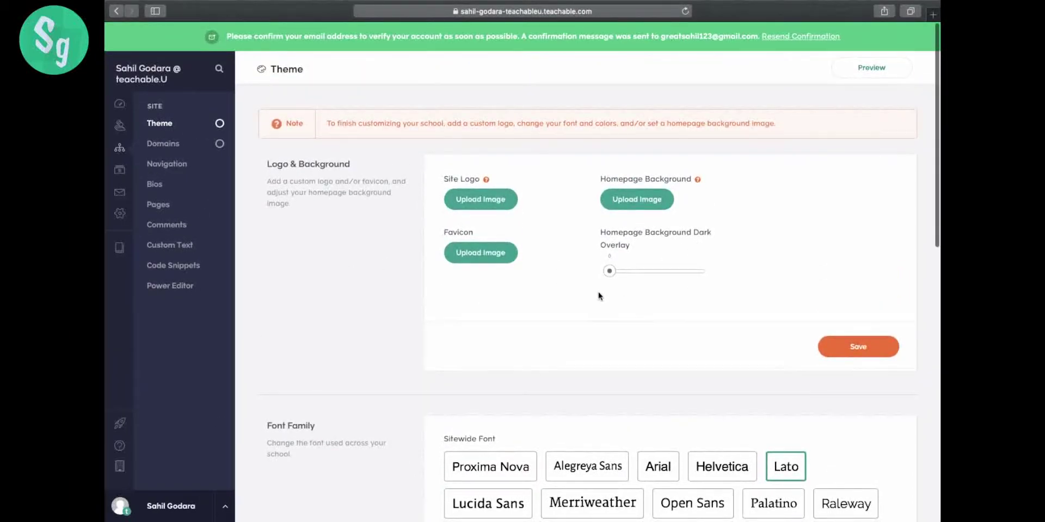
left_click_drag(609, 271, 642, 271)
scroll(707, 370, "down", 2)
left_click(721, 410)
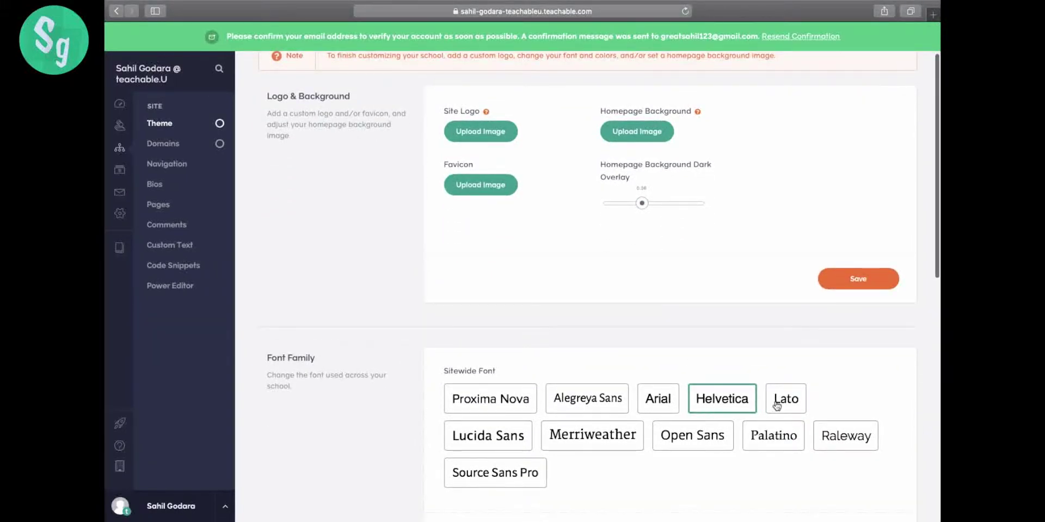
left_click(777, 405)
left_click(858, 278)
scroll(865, 304, "down", 6)
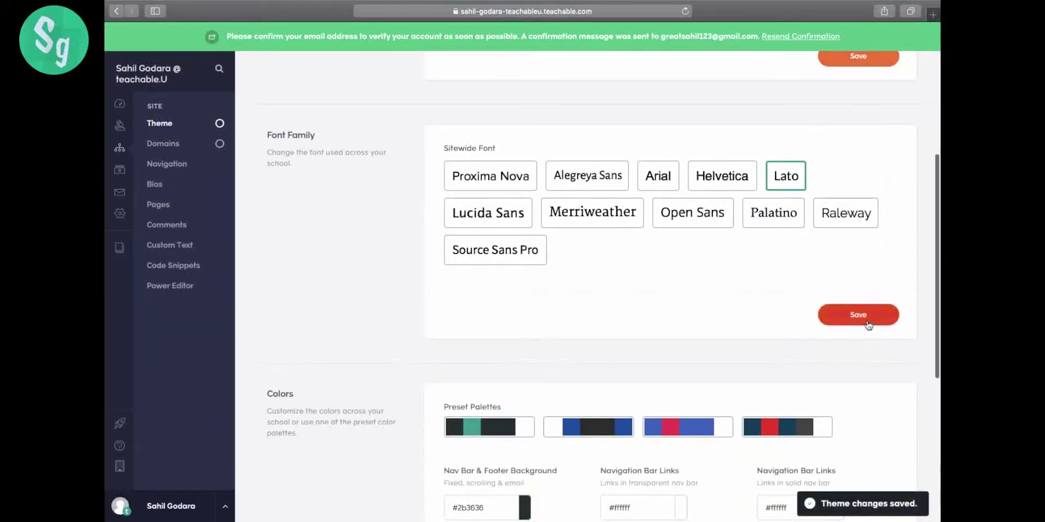
scroll(868, 325, "down", 8)
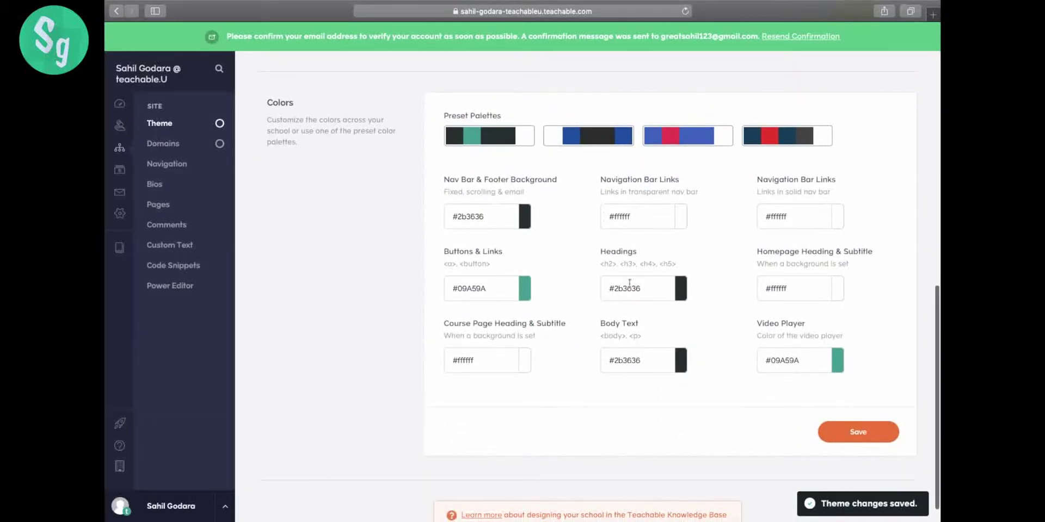
scroll(603, 276, "up", 15)
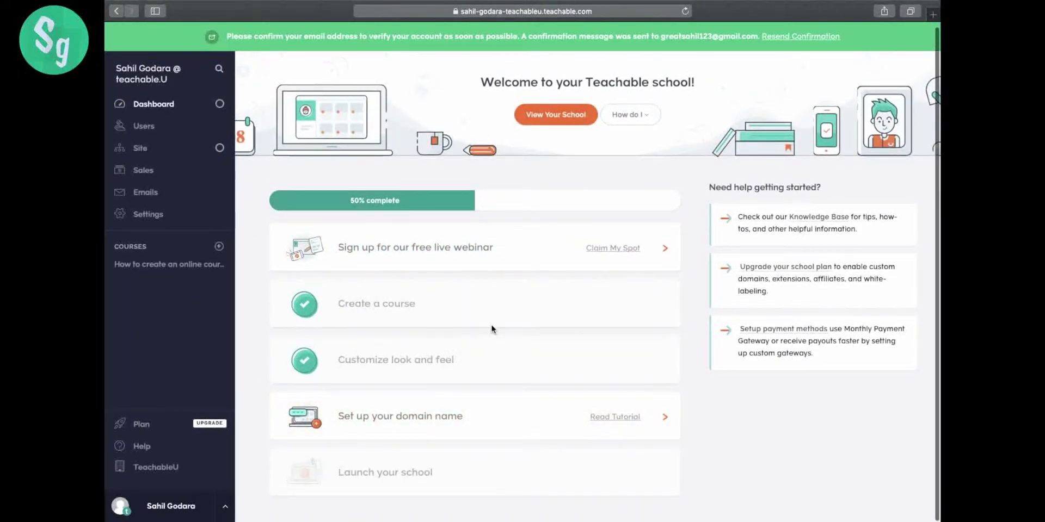
- Confirm the standard .teachable.com subdomain as the school's domain and return to the dashboard
left_click(468, 430)
left_click(547, 206)
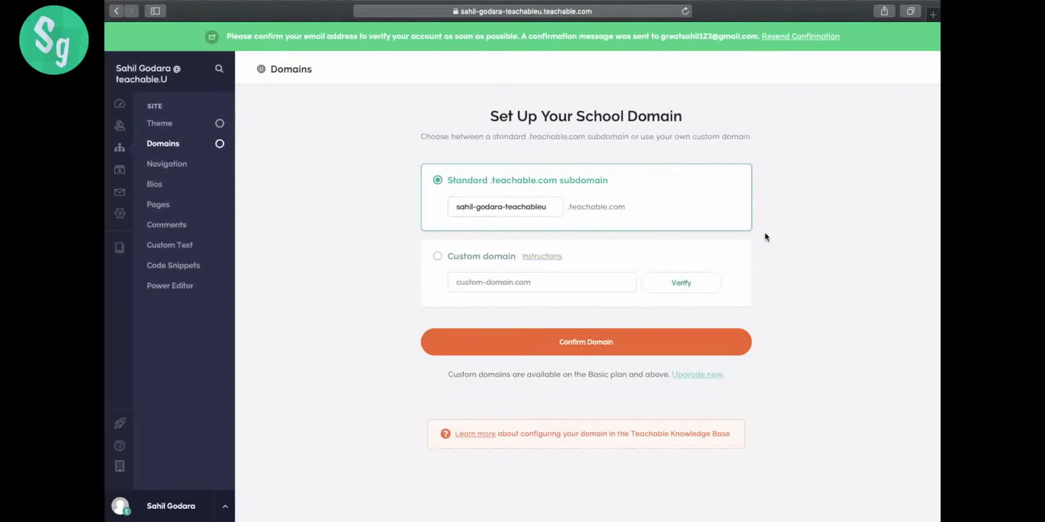
left_click(621, 351)
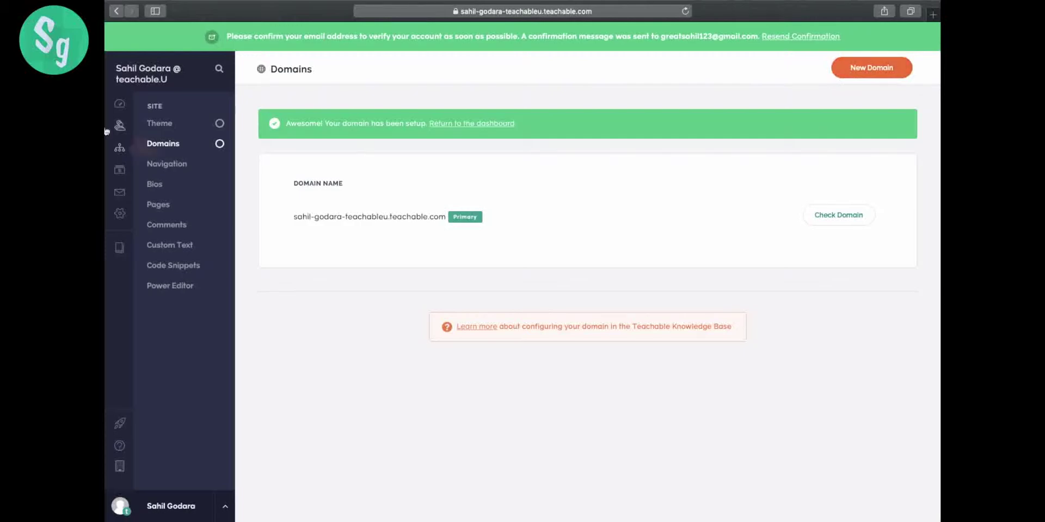
left_click(114, 107)
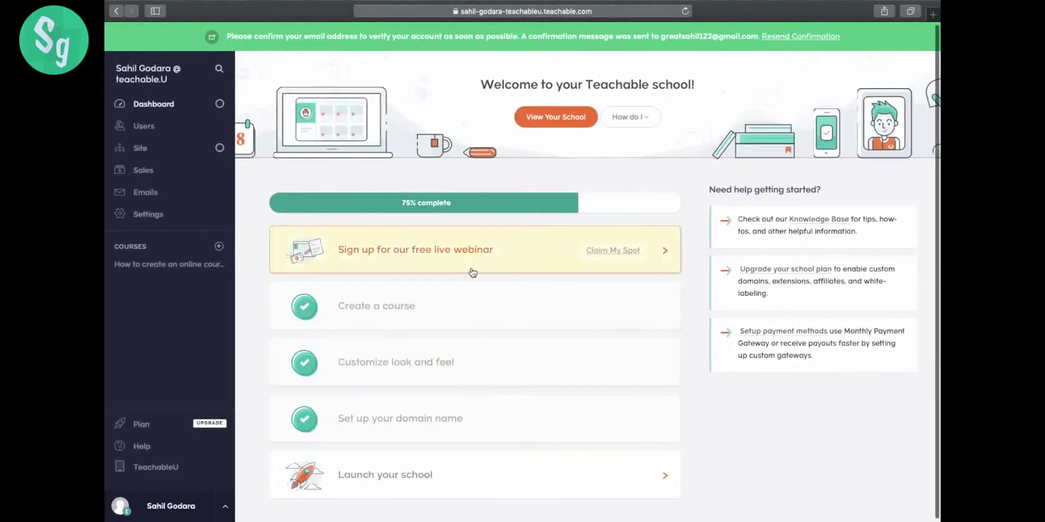
- Start the school launch and review the monthly plan prices
left_click(583, 475)
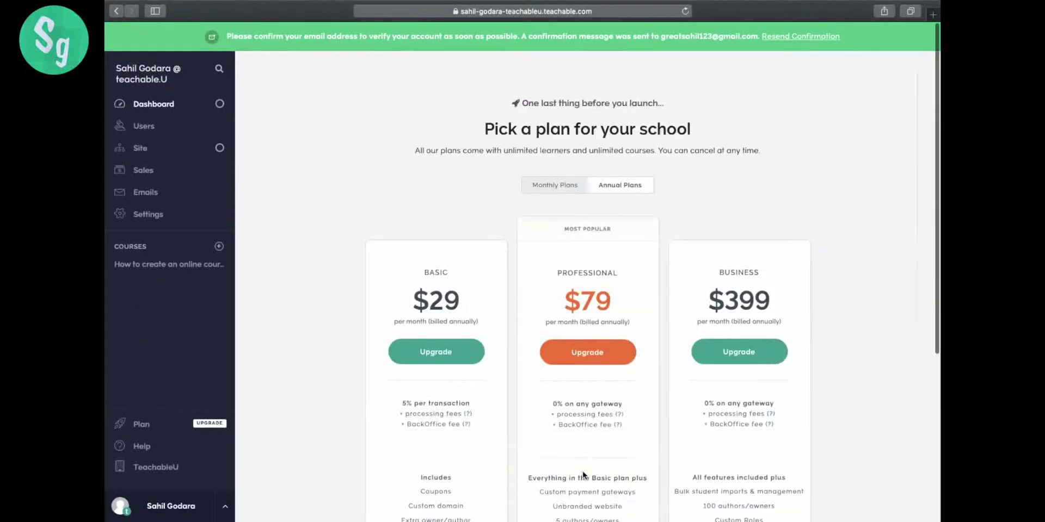
scroll(837, 279, "down", 5)
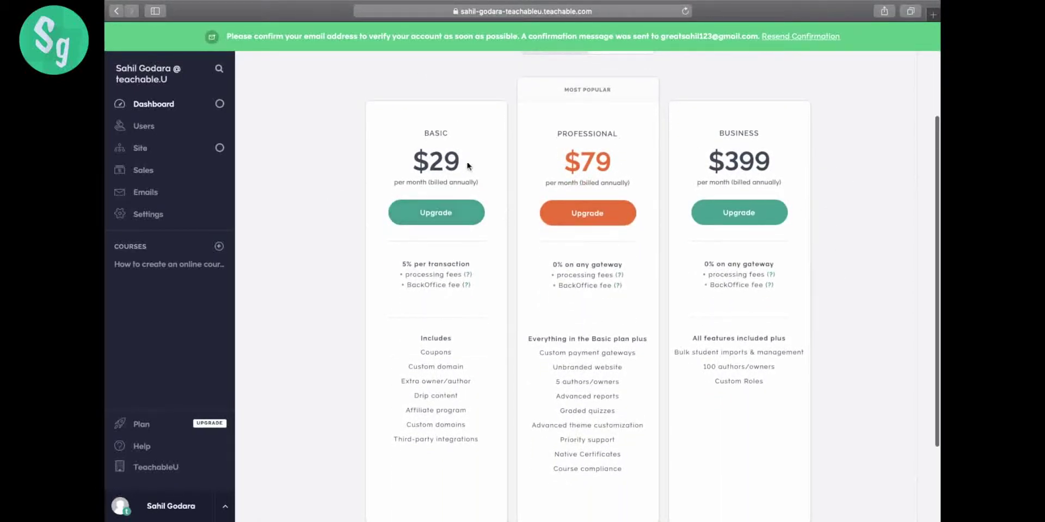
scroll(722, 176, "up", 3)
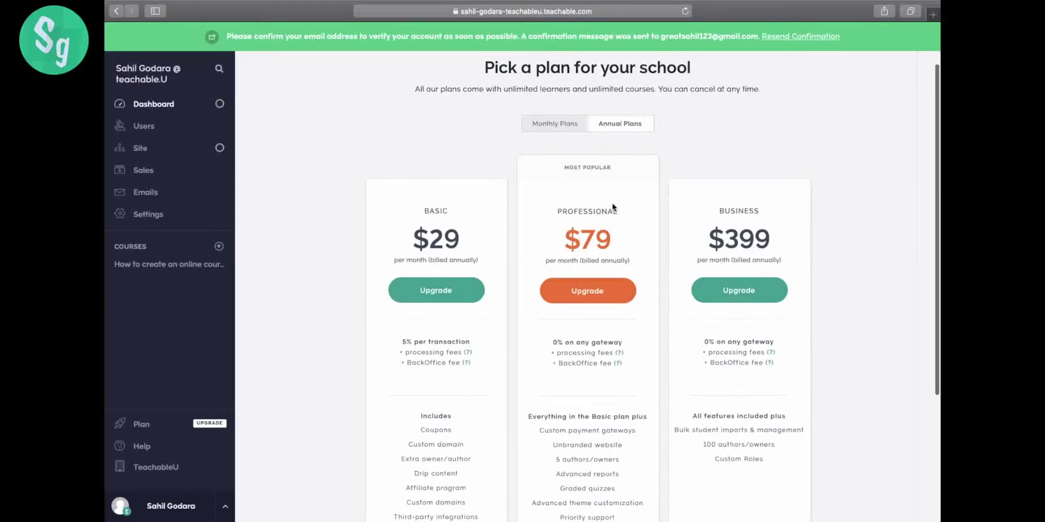
left_click(571, 134)
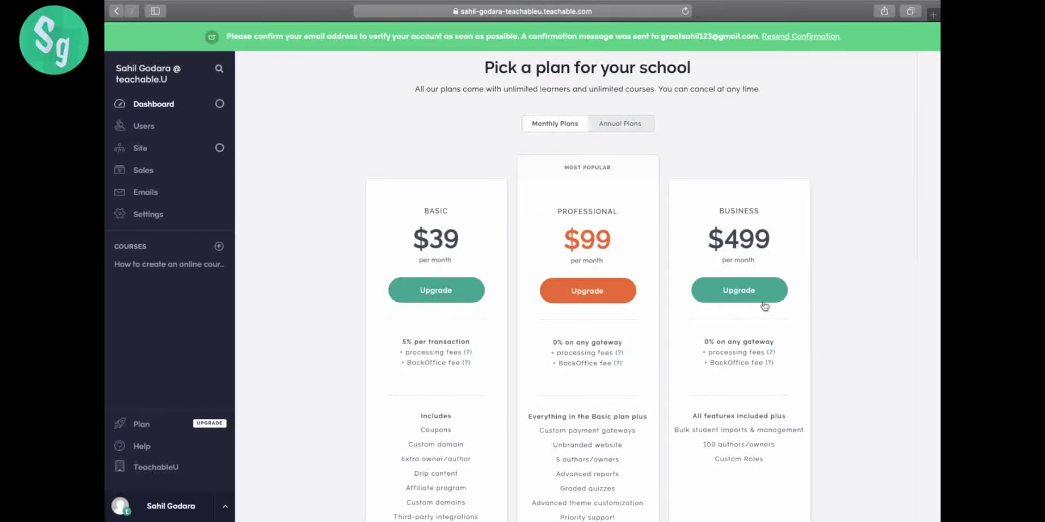
scroll(658, 255, "down", 3)
scroll(658, 256, "up", 3)
- Compare annual and monthly prices, then launch on the Free plan and continue to the dashboard
left_click(623, 132)
left_click(558, 130)
left_click(622, 133)
left_click(586, 126)
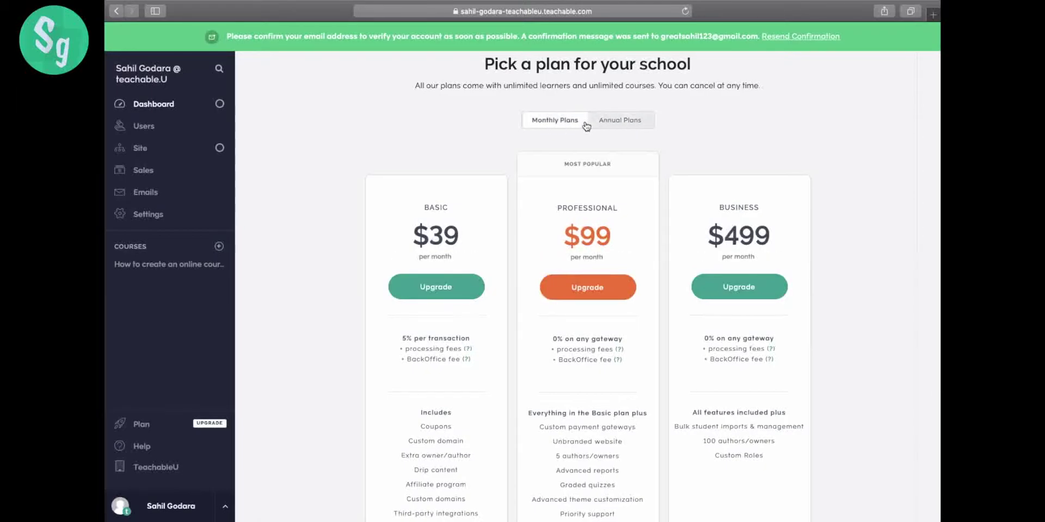
scroll(588, 256, "down", 3)
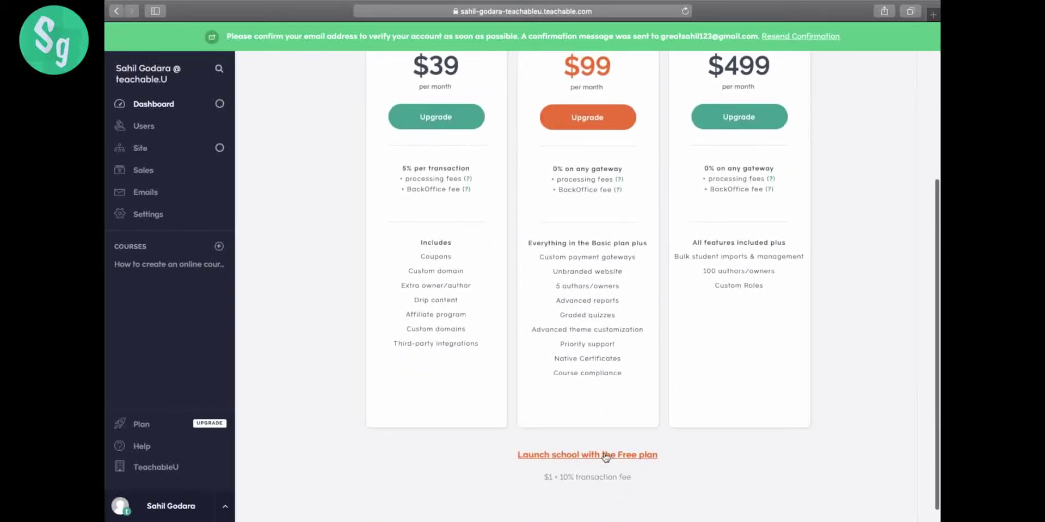
left_click(587, 459)
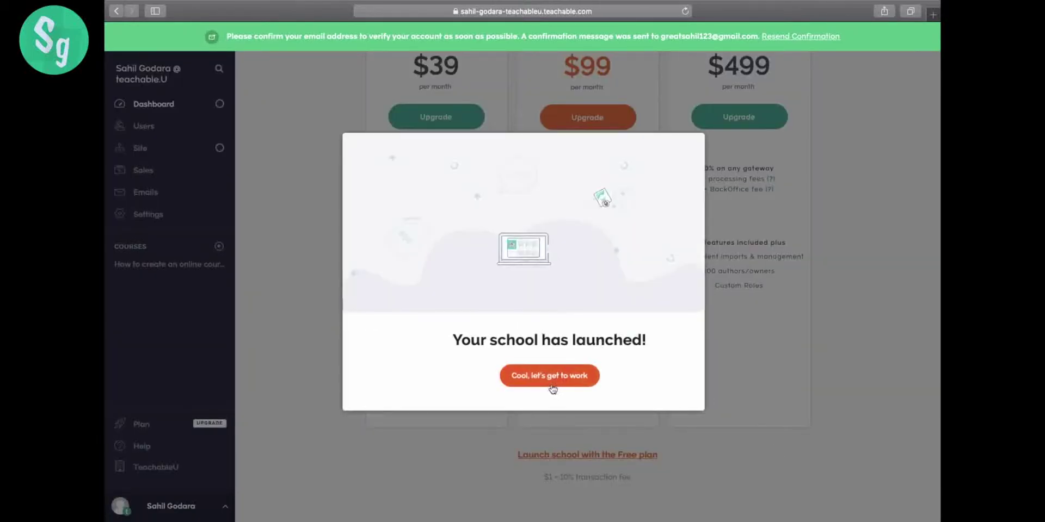
left_click(552, 384)
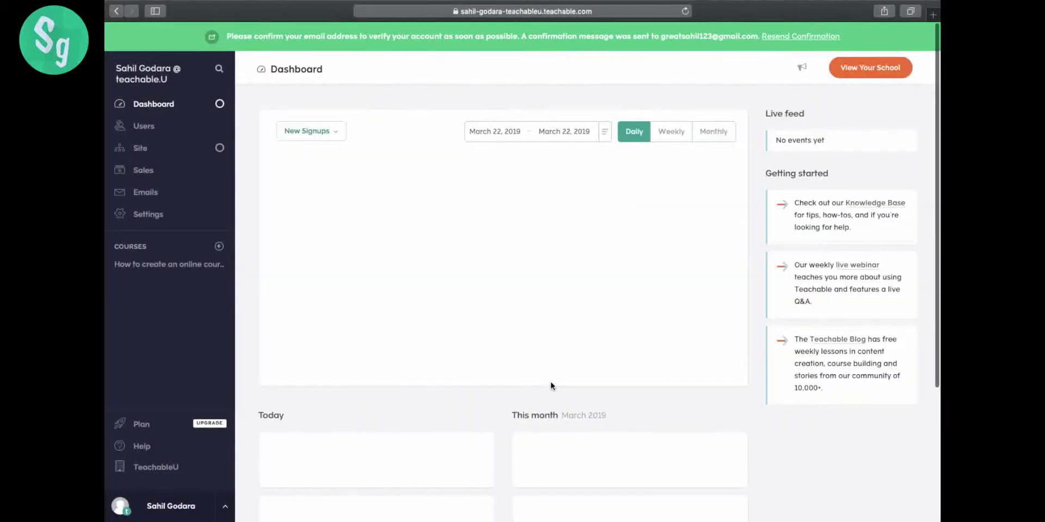
scroll(671, 143, "down", 3)
scroll(670, 143, "up", 3)
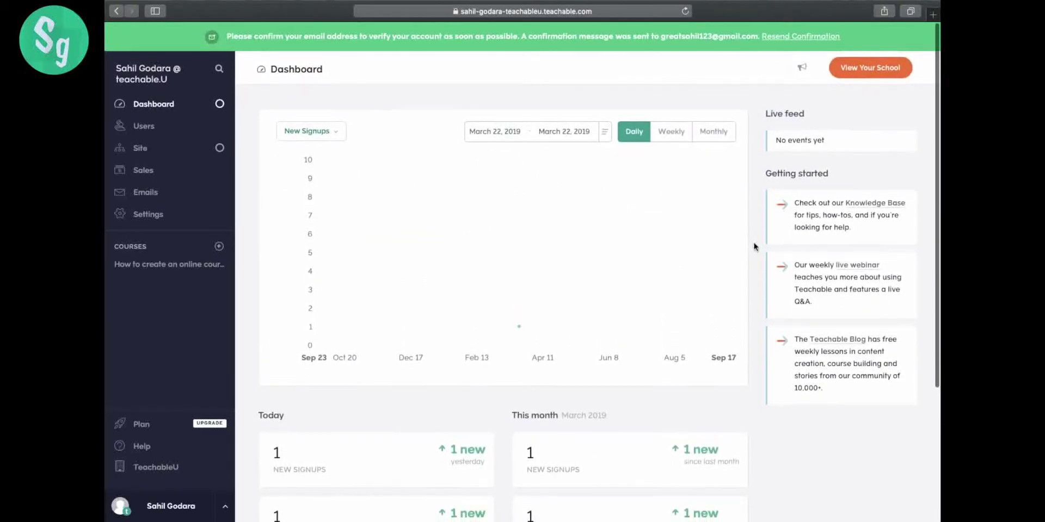
left_click(882, 73)
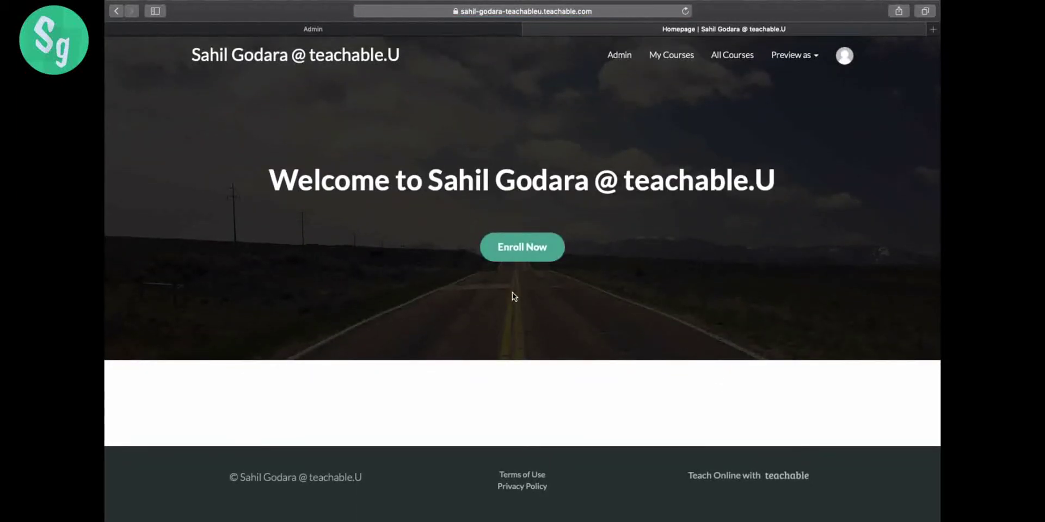
left_click(524, 256)
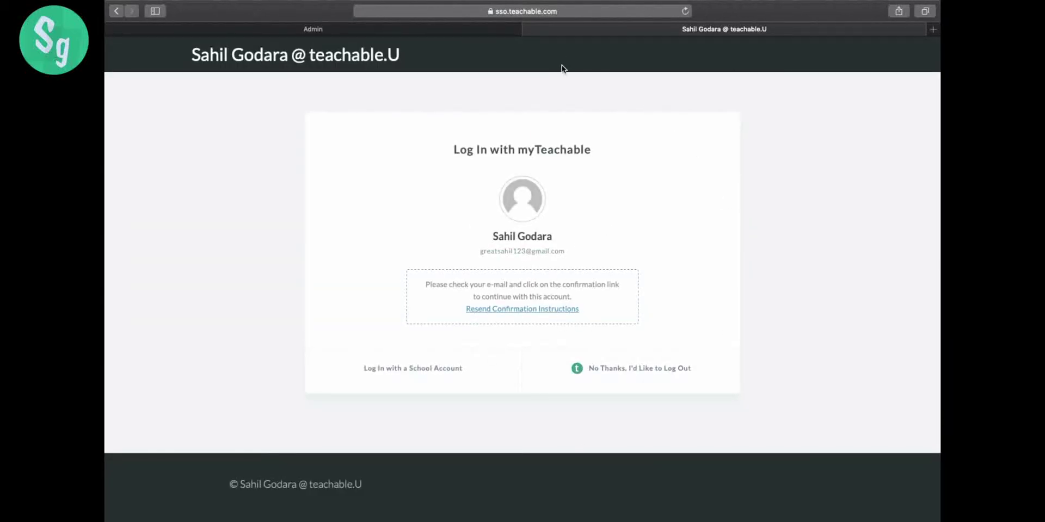
left_click(528, 30)
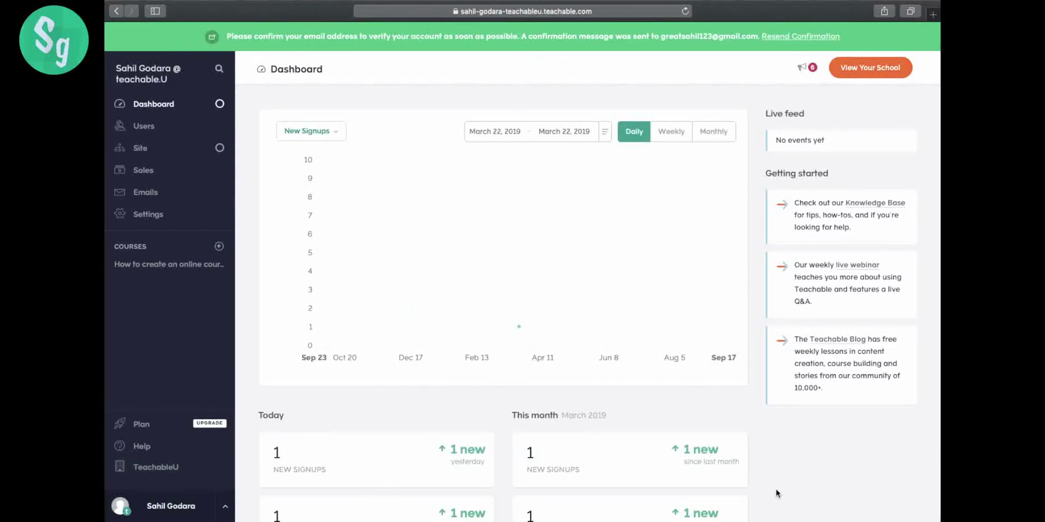
scroll(776, 488, "down", 5)
scroll(776, 488, "up", 5)
scroll(758, 367, "down", 5)
scroll(758, 366, "up", 5)
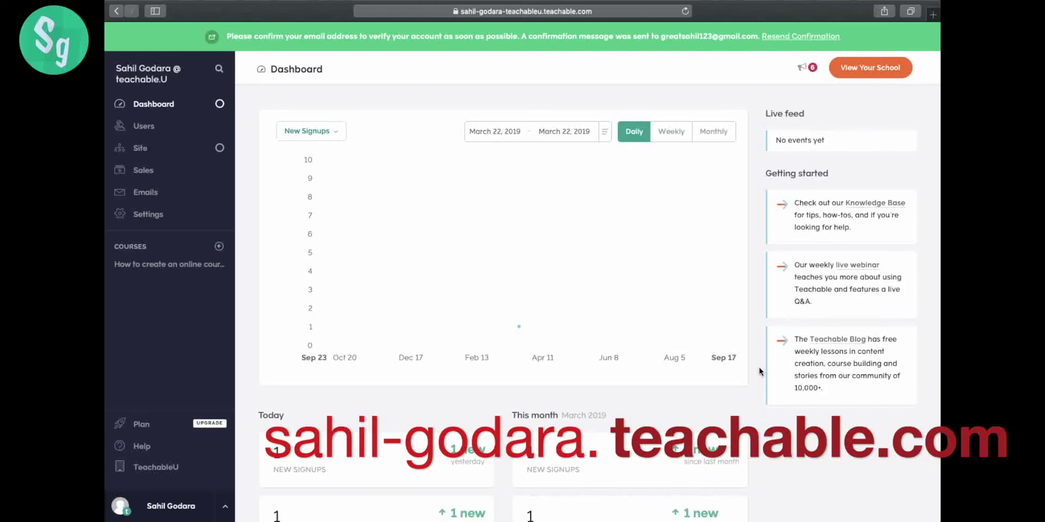
left_click(809, 68)
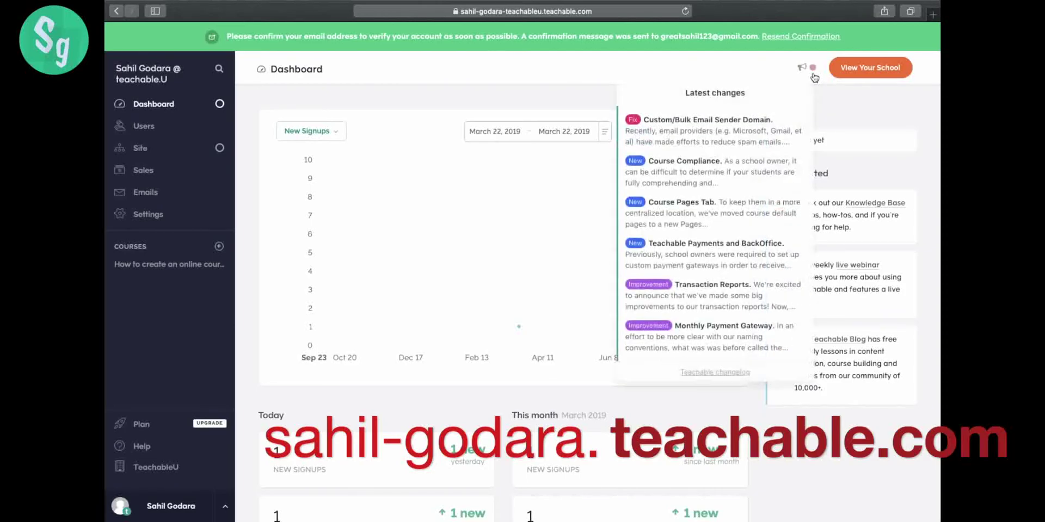
left_click(838, 98)
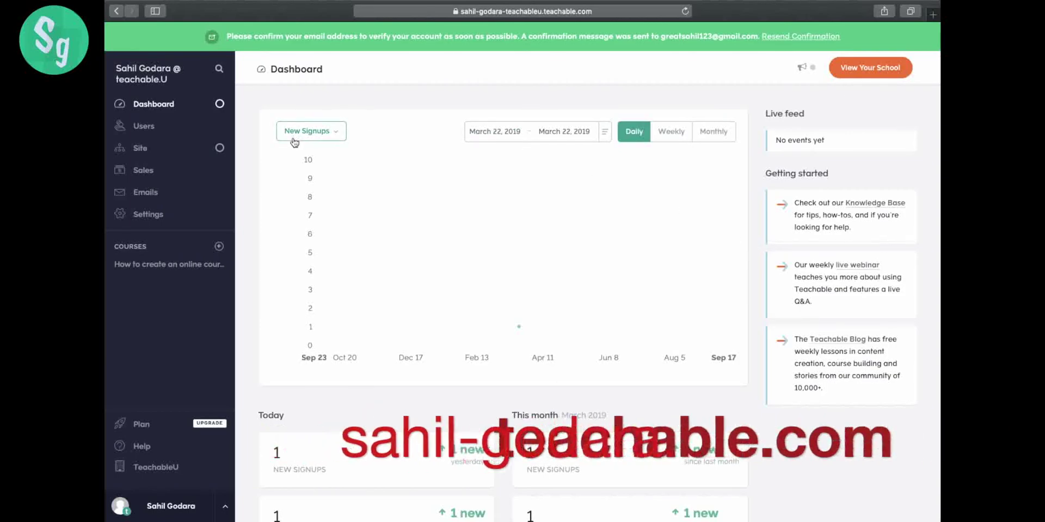